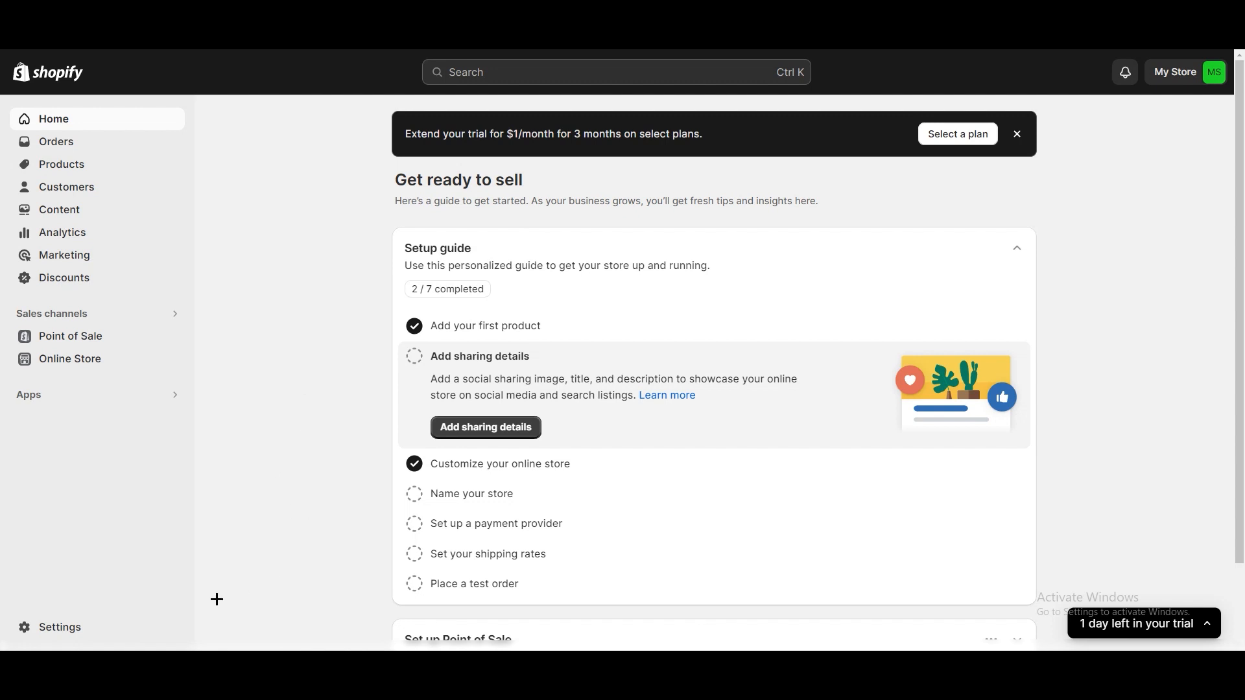
- Open the store's app settings and go to the Judge.me Product Reviews listing in the Shopify App Store
left_click(135, 626)
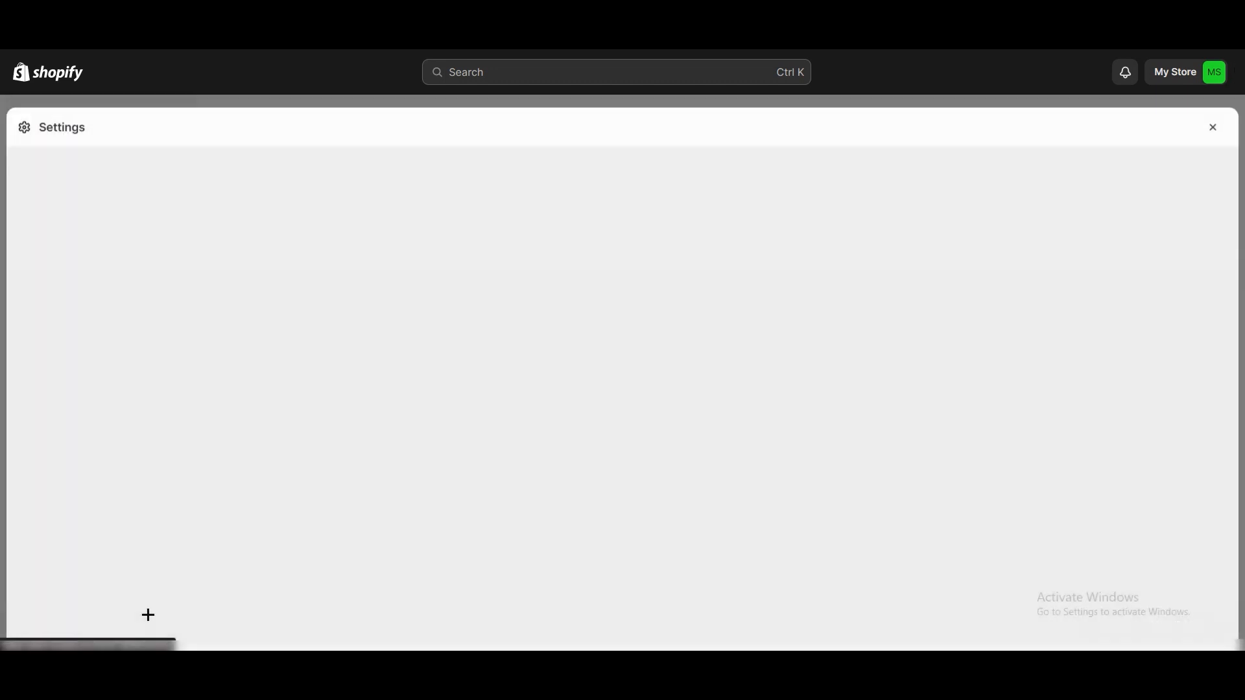
scroll(321, 401, "down", 1)
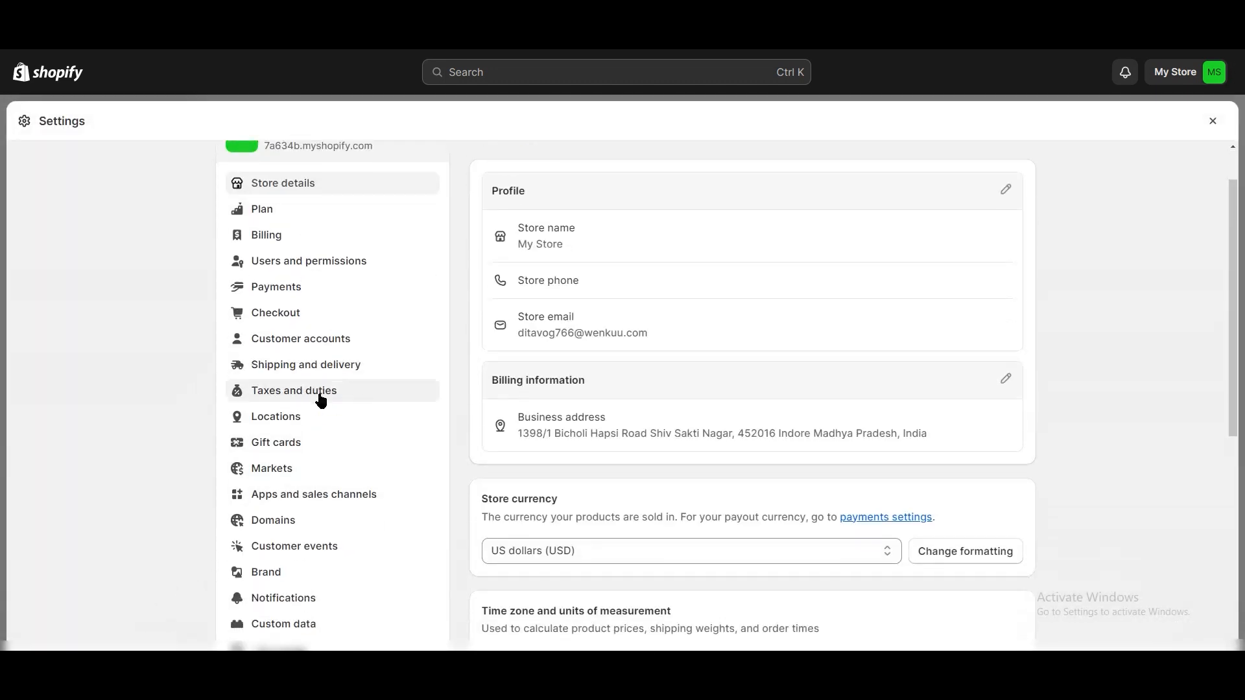
scroll(321, 401, "down", 1)
left_click(324, 420)
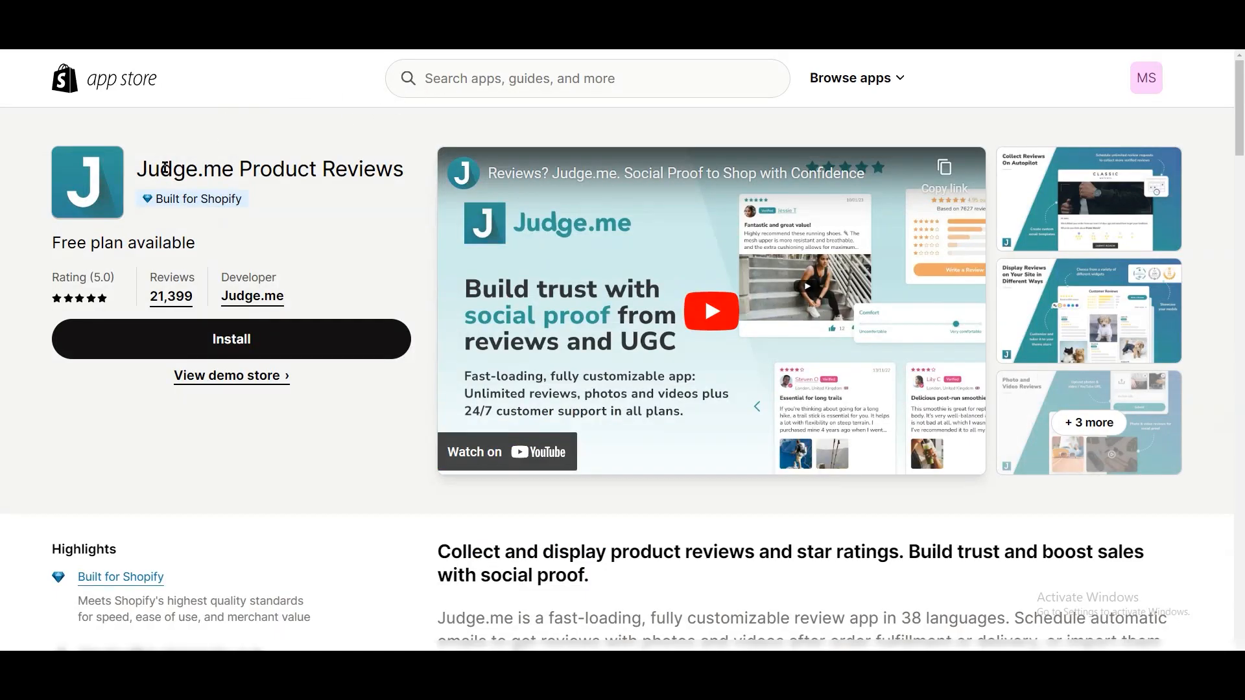
- Install the Judge.me Product Reviews app on the store and collapse the trial notice
left_click_drag(140, 170, 231, 178)
left_click(235, 136)
left_click(258, 345)
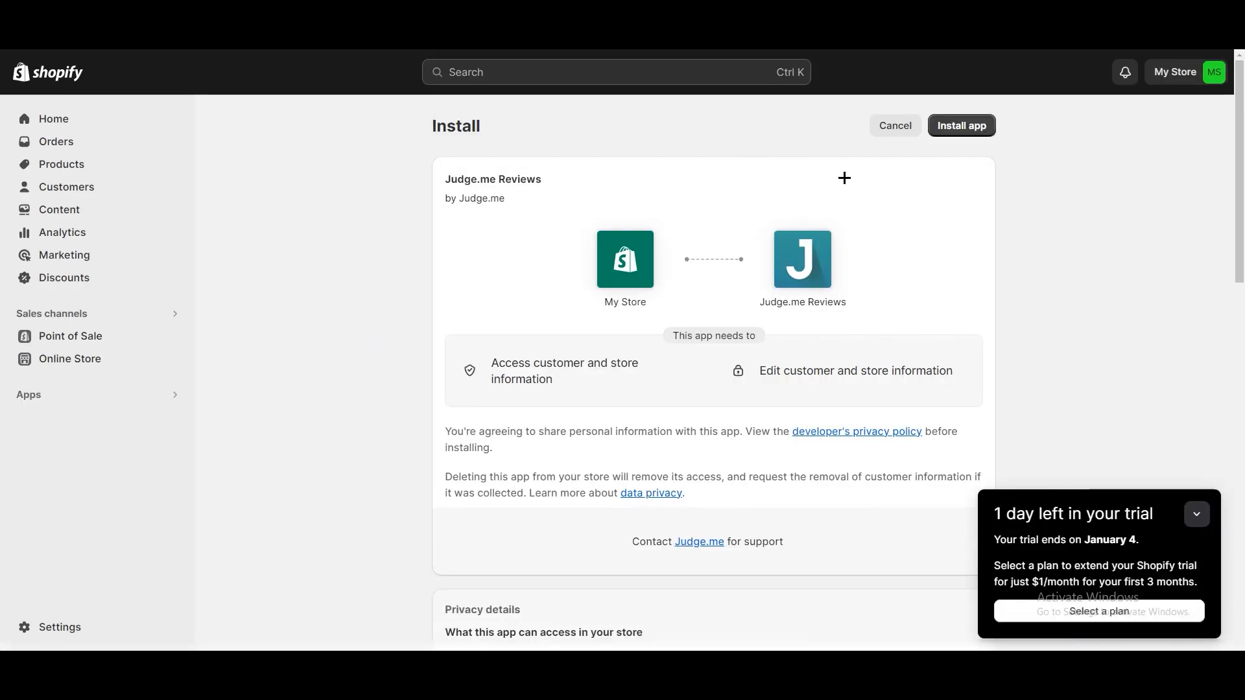
left_click(956, 130)
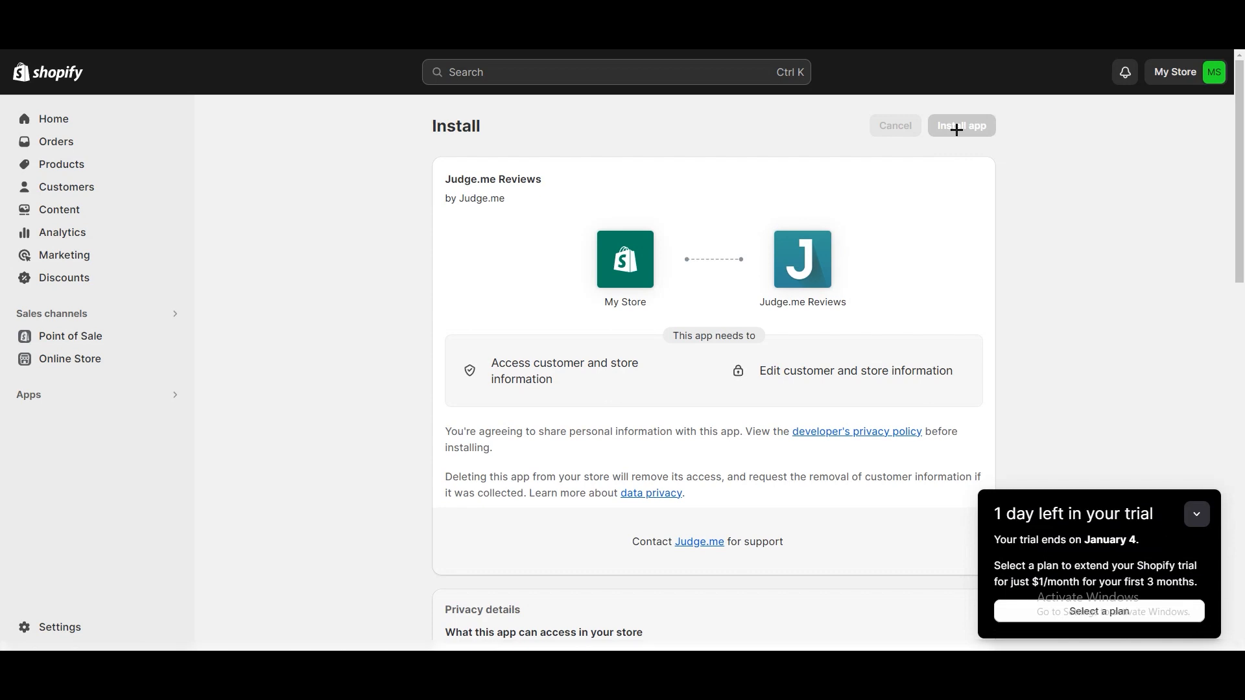
left_click(1196, 514)
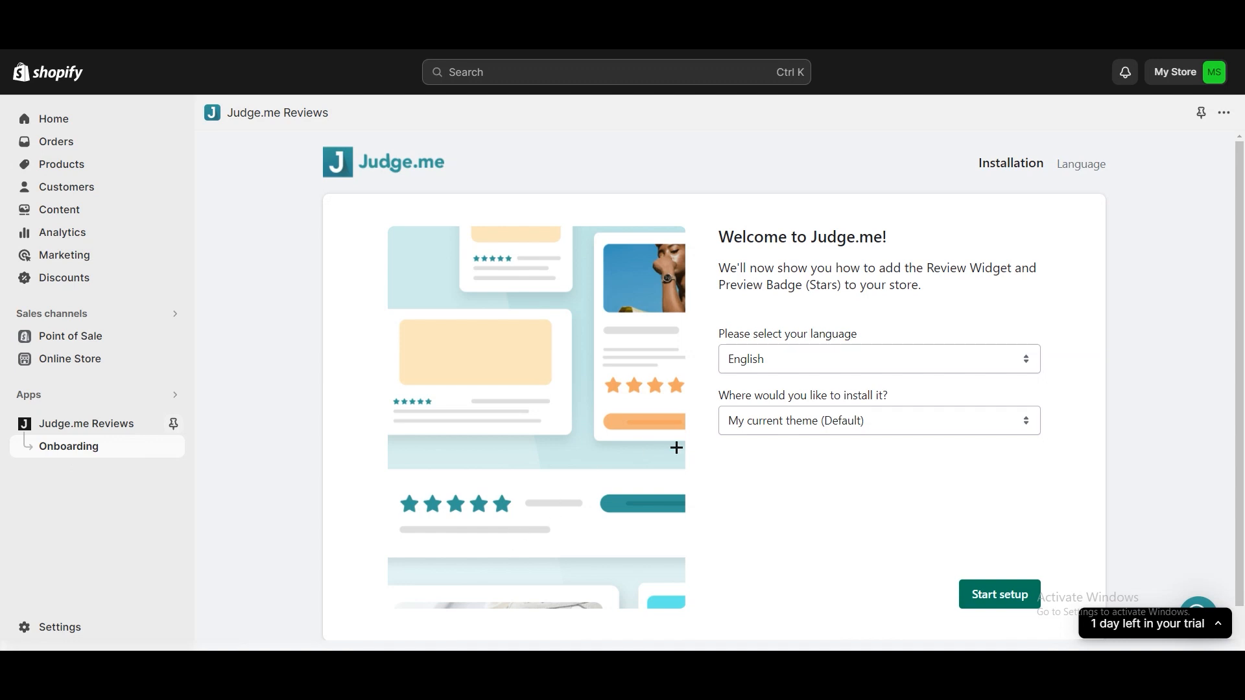
- Choose My current theme (Default) as the Judge.me installation target and start the setup
left_click(798, 422)
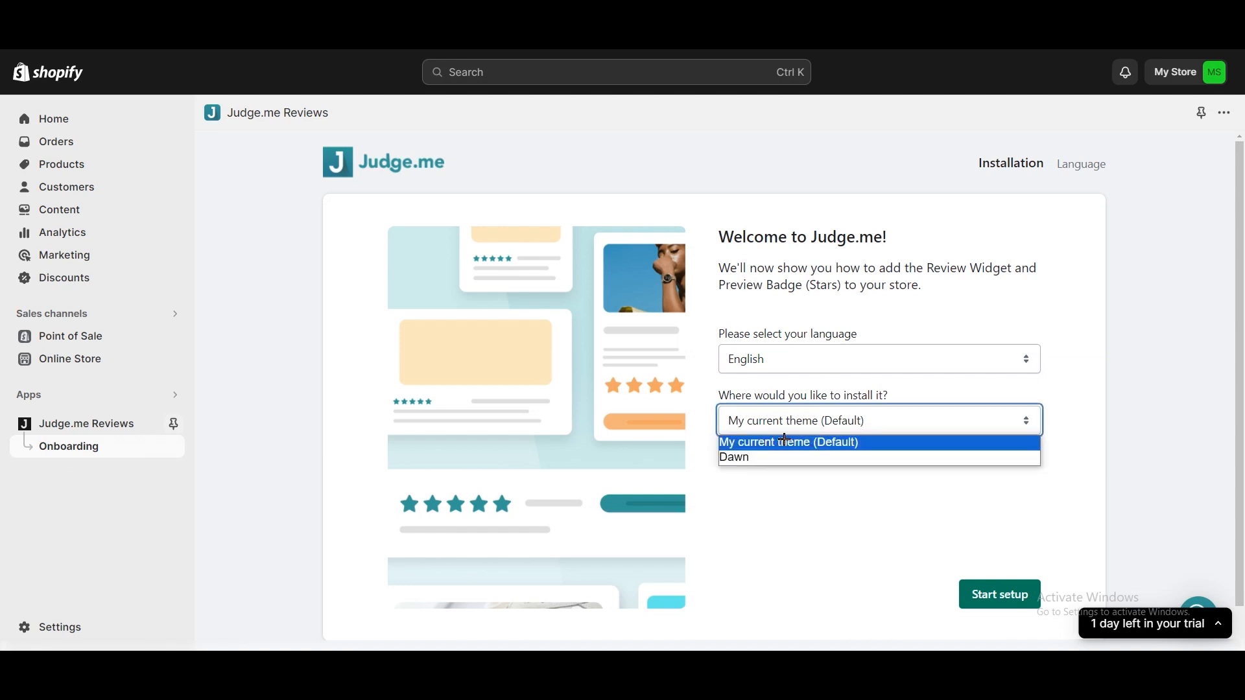
left_click(817, 443)
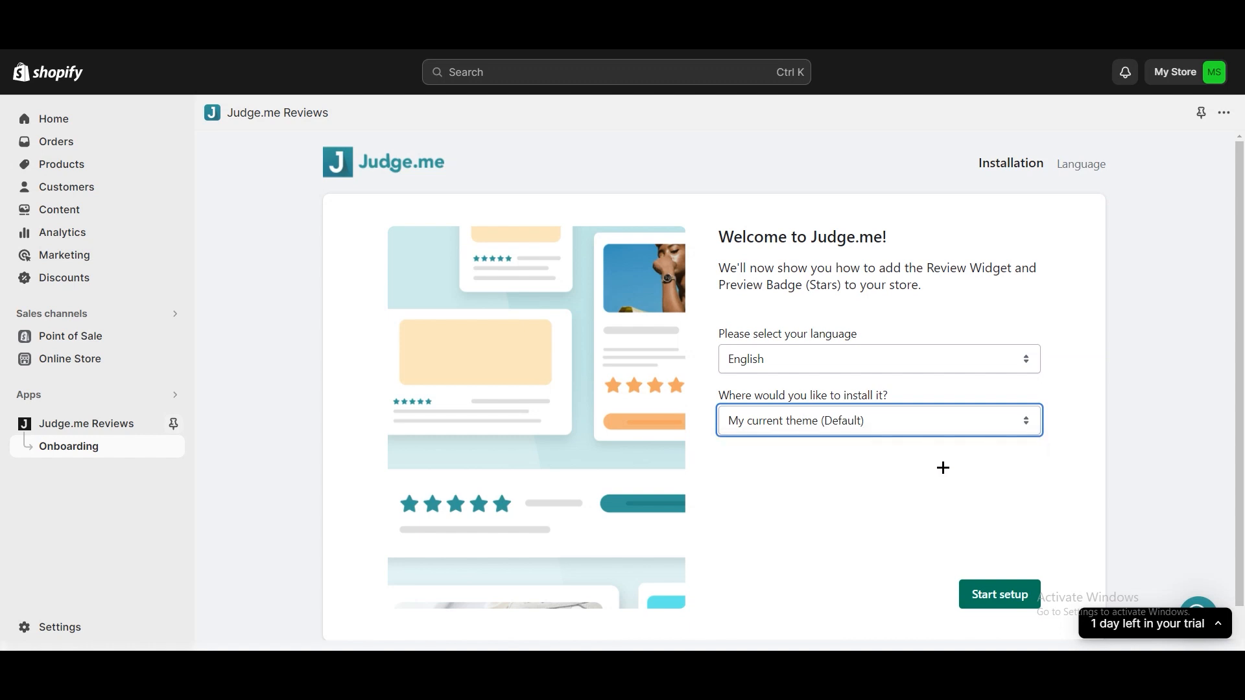
left_click(1005, 599)
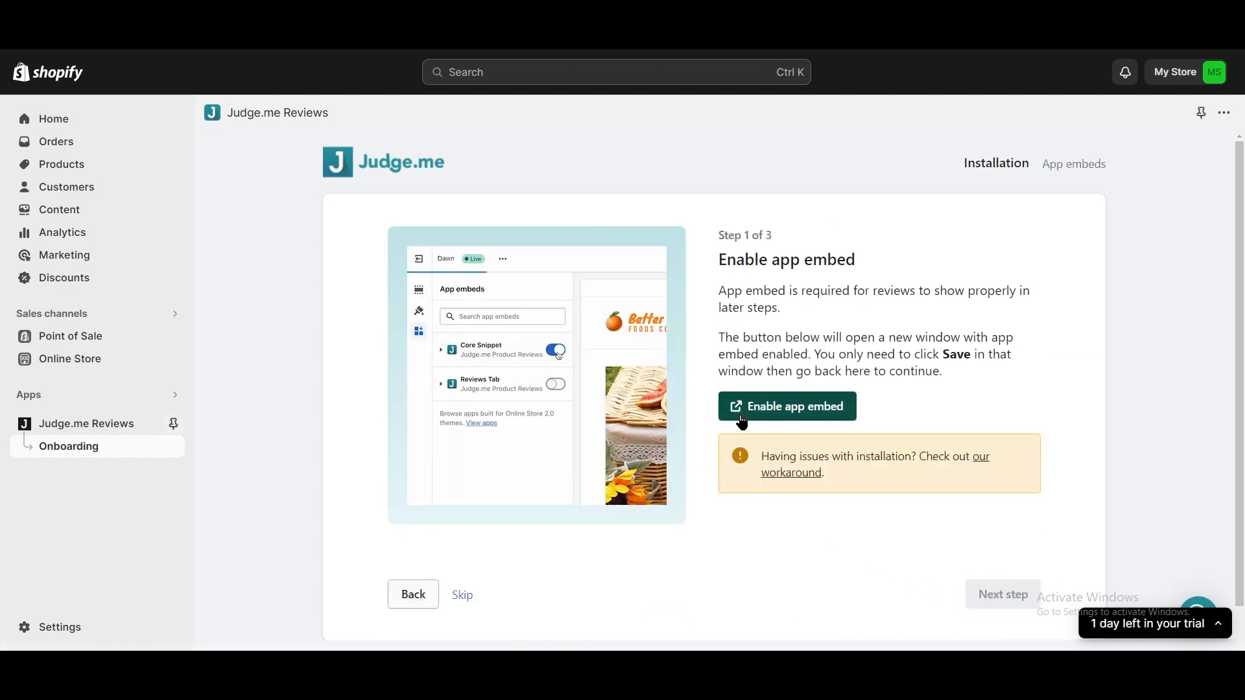
- Enable the Judge.me app embed in the theme, review the product page preview, and return to continue to setup step 2
left_click(775, 415)
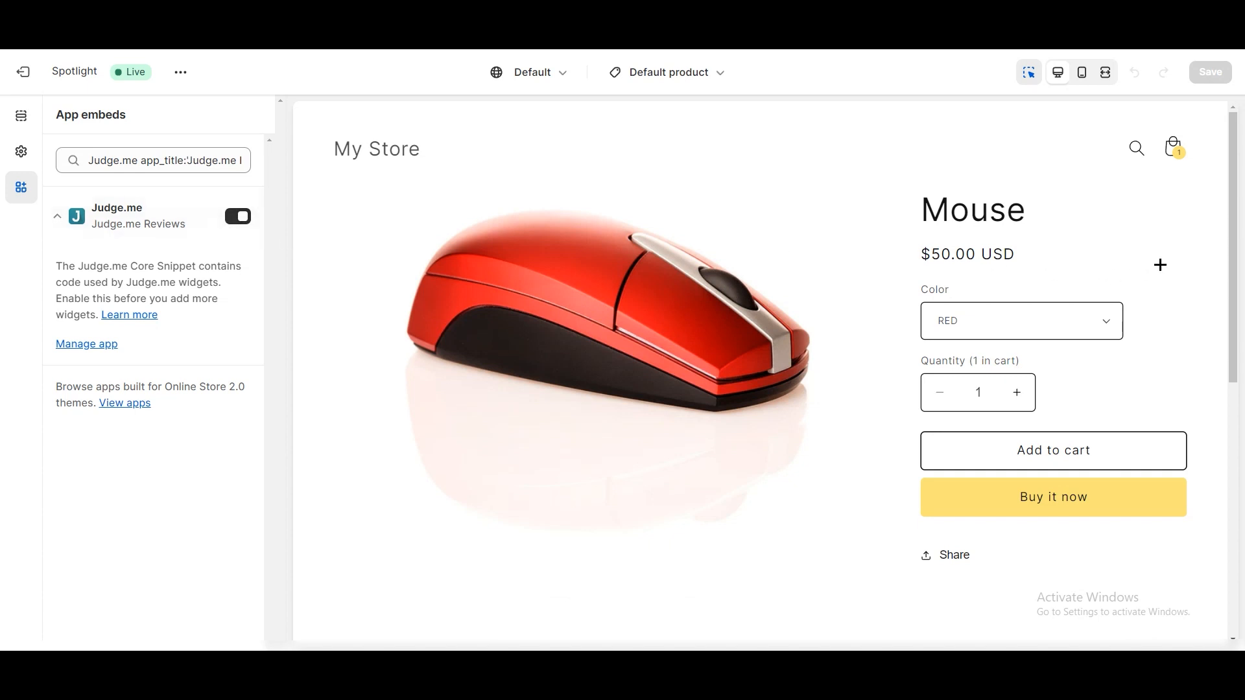
left_click_drag(1236, 225, 1240, 407)
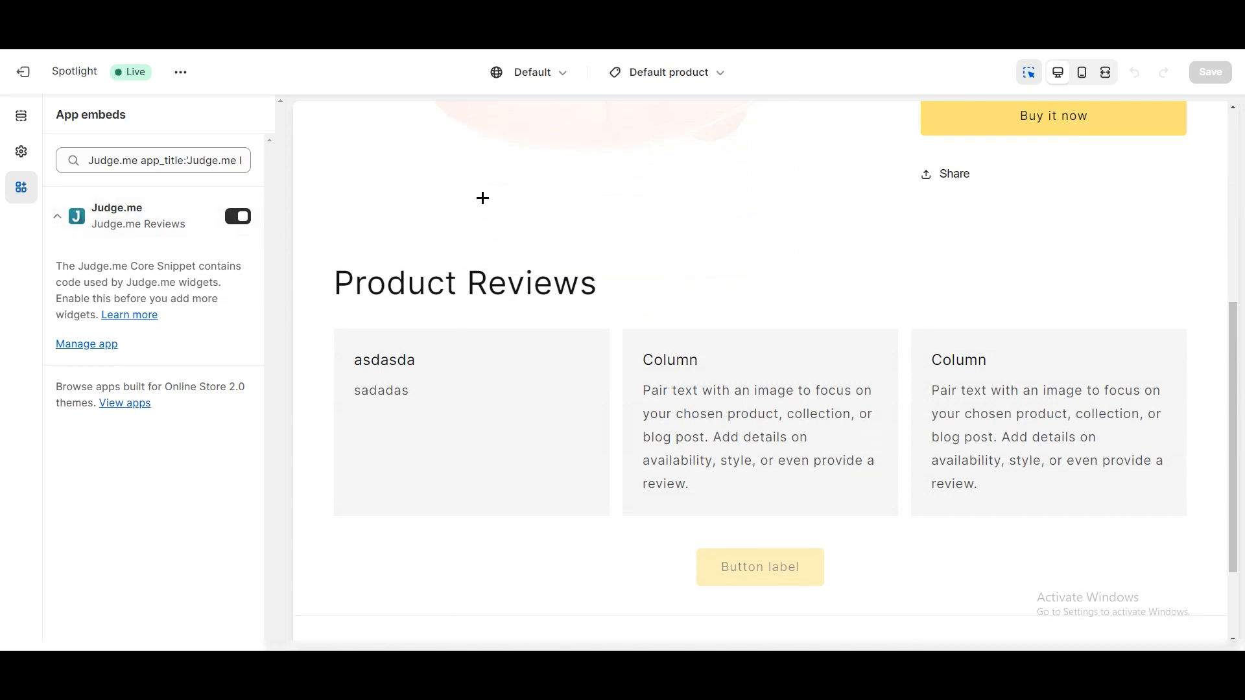
key("ctrl+shift+Tab")
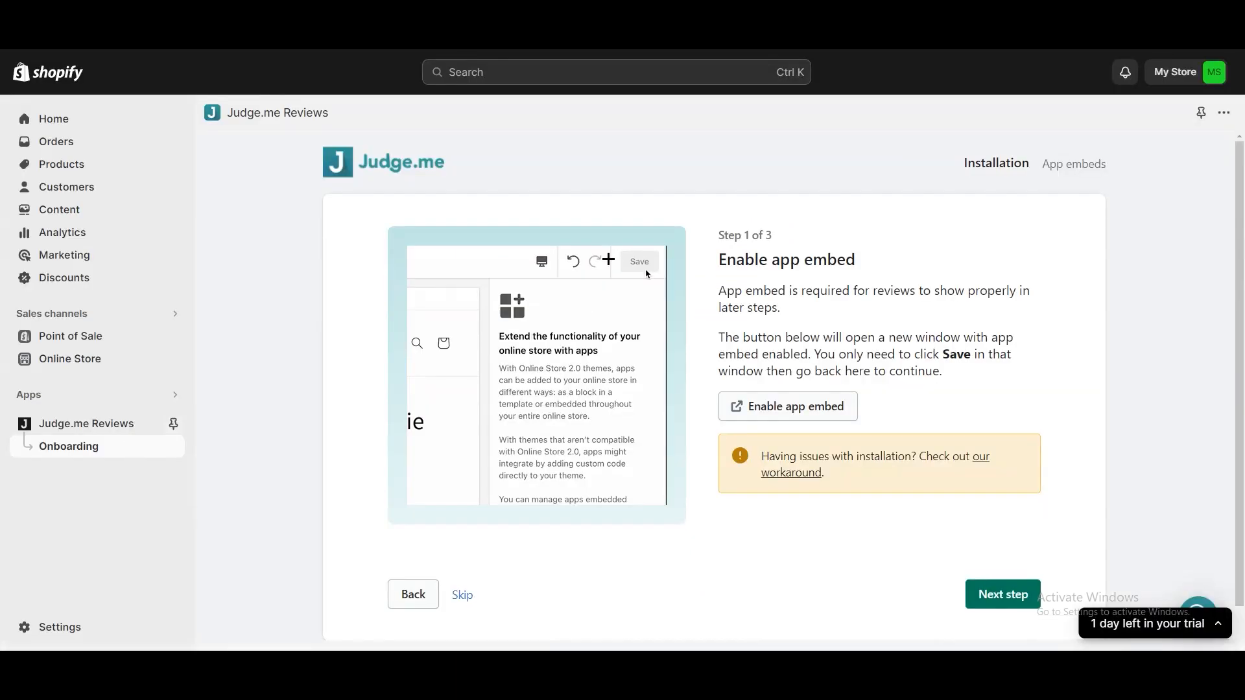
left_click(1001, 594)
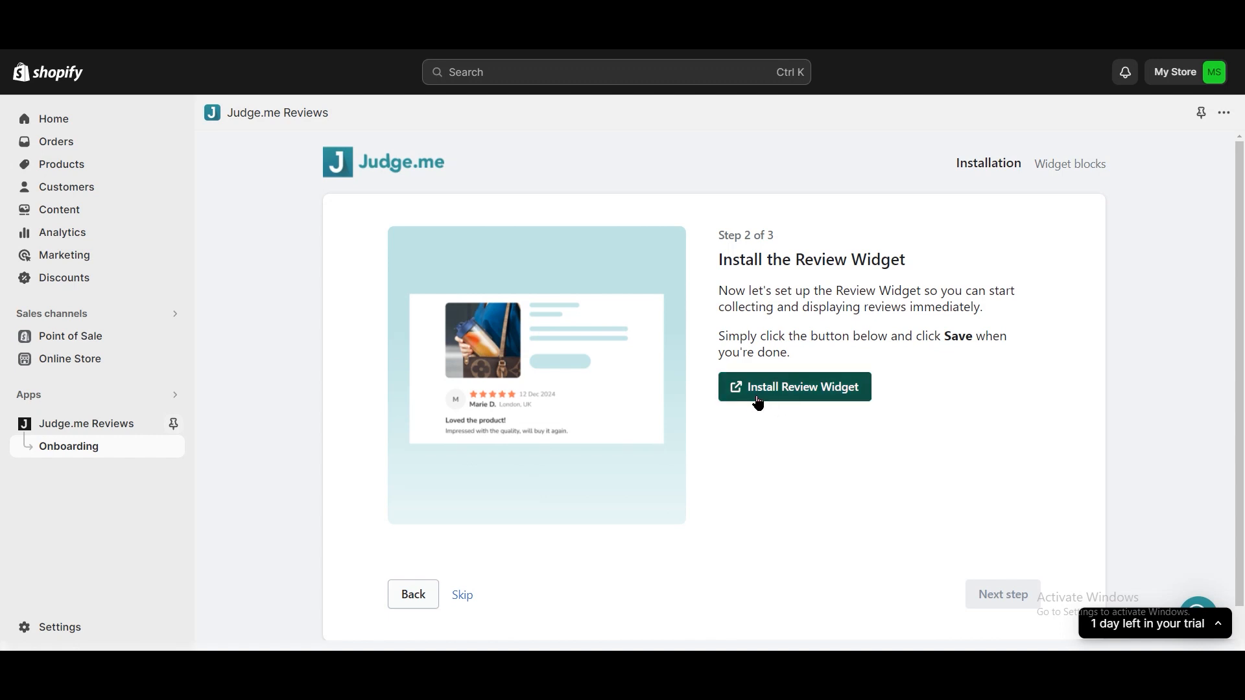
- Install the Judge.me Review Widget in the default product template and dismiss its placement notice
left_click(836, 395)
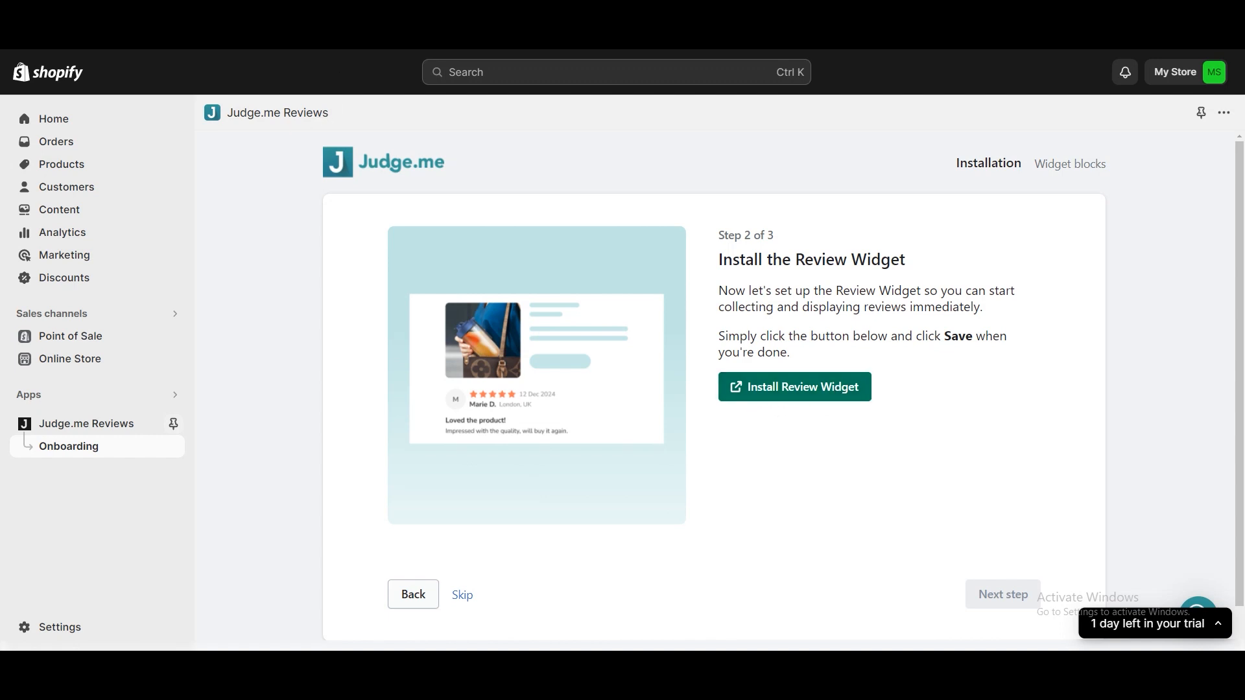
left_click(820, 397)
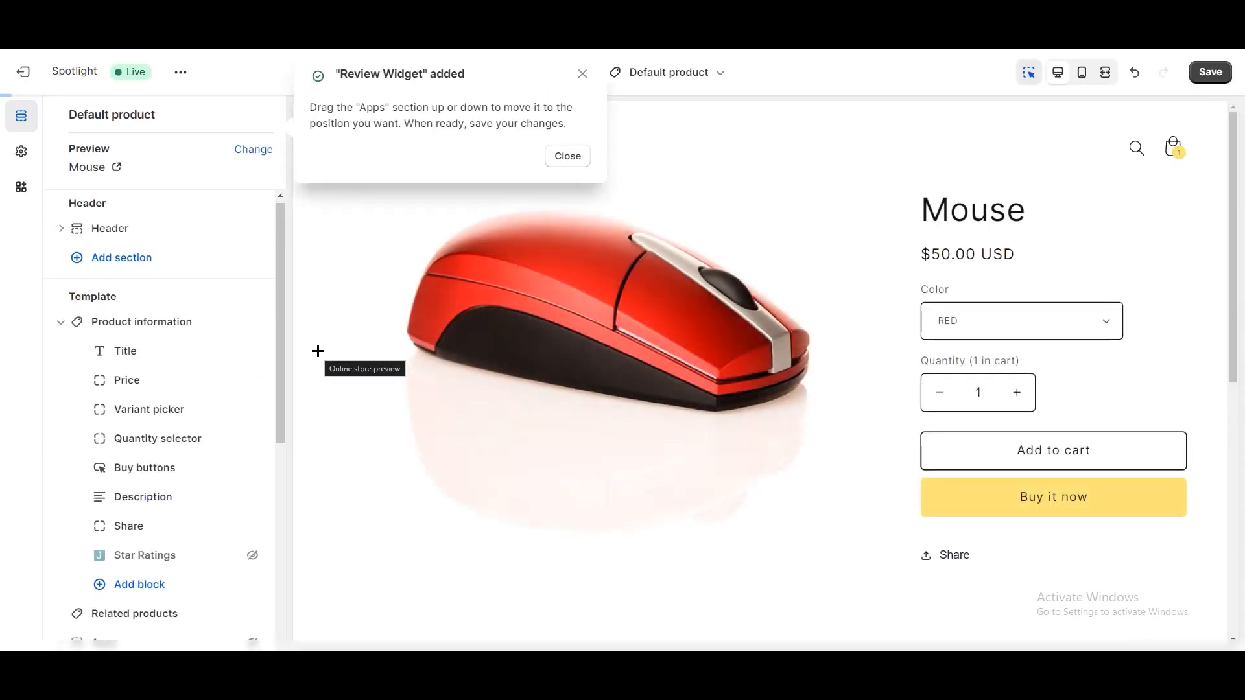
mouse_move(123, 304)
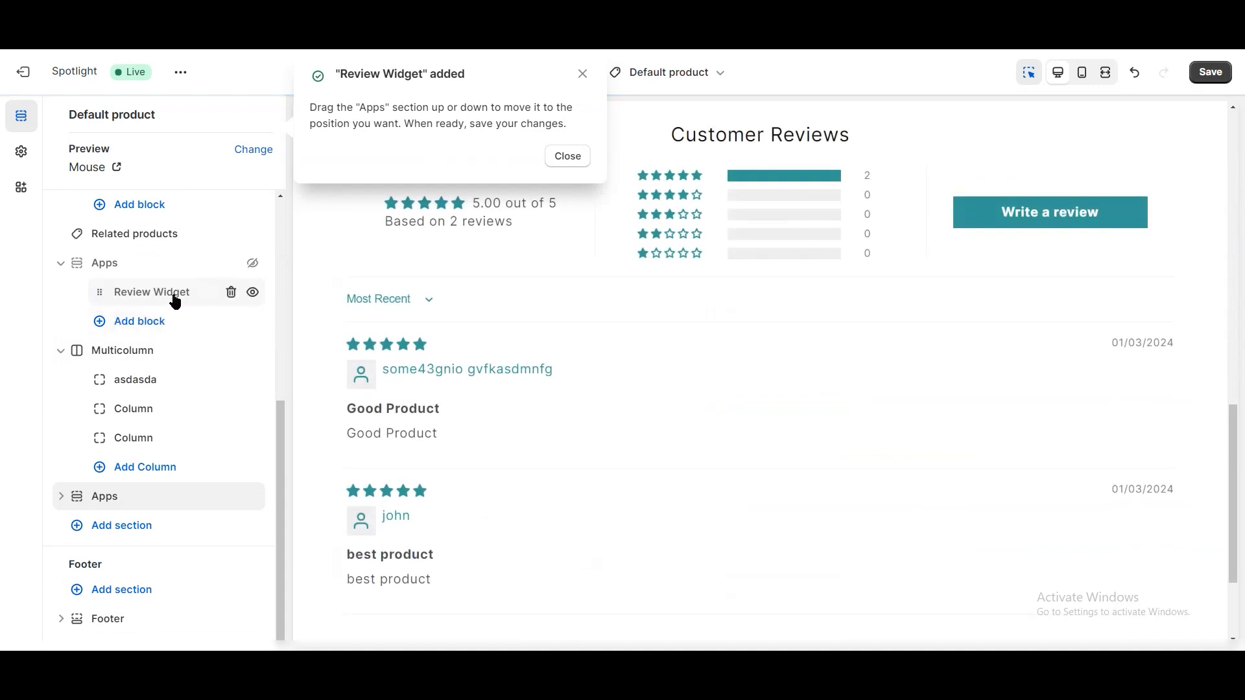
left_click(577, 159)
- Save the theme with the Review Widget and advance the Judge.me setup to the Preview Badge step
left_click(285, 12)
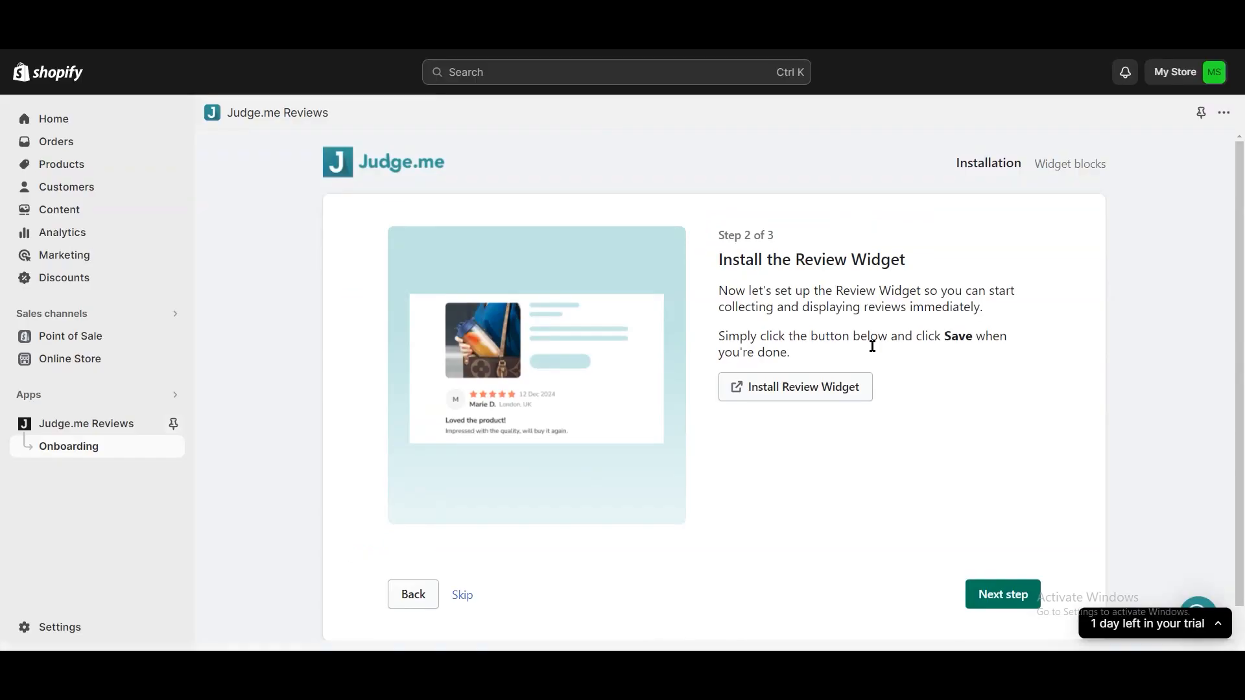
left_click(415, 12)
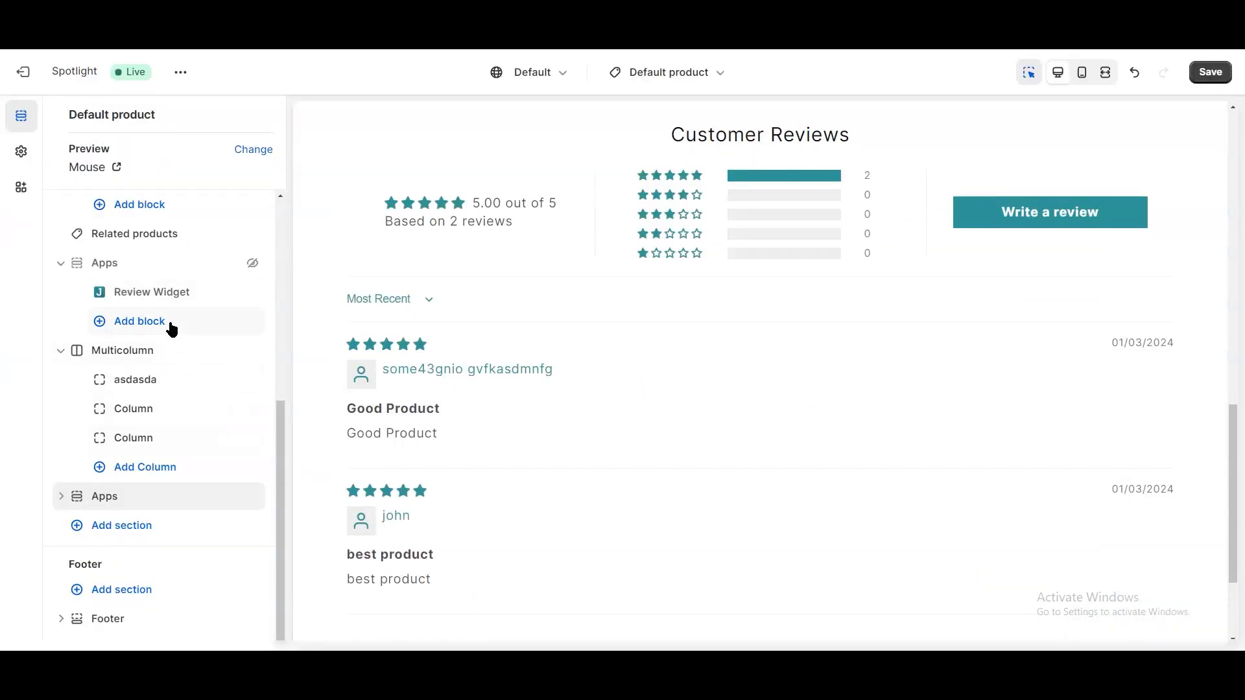
left_click(1208, 76)
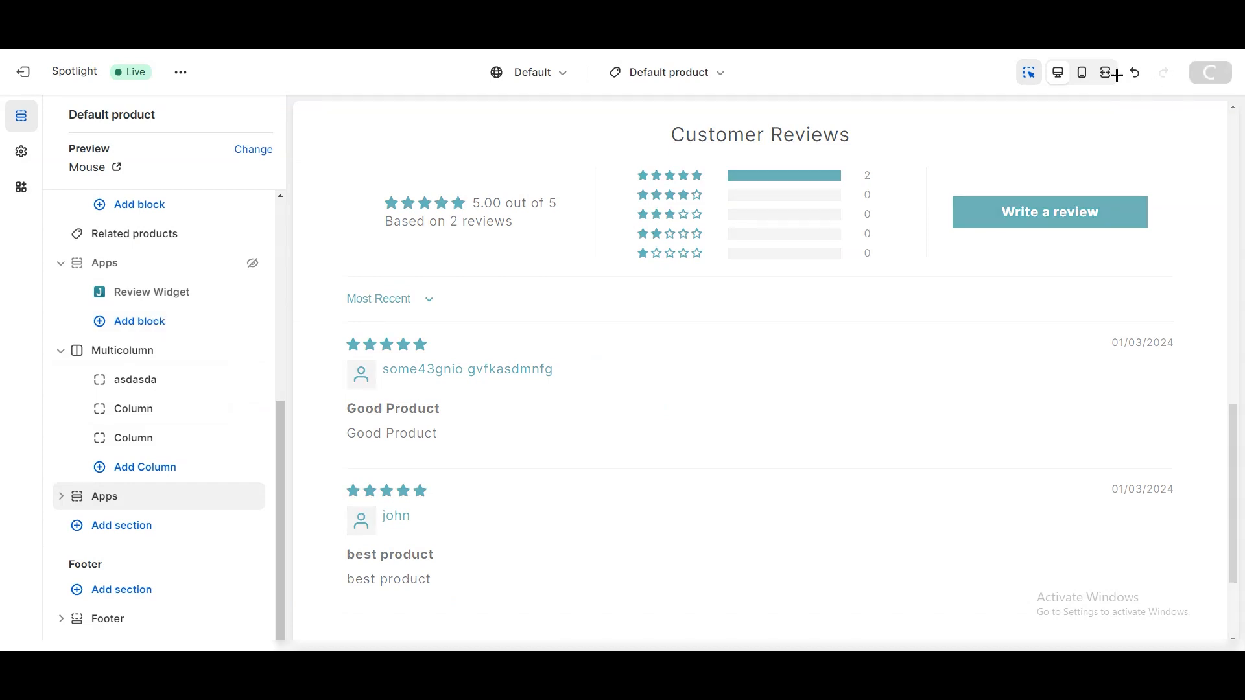
left_click(209, 20)
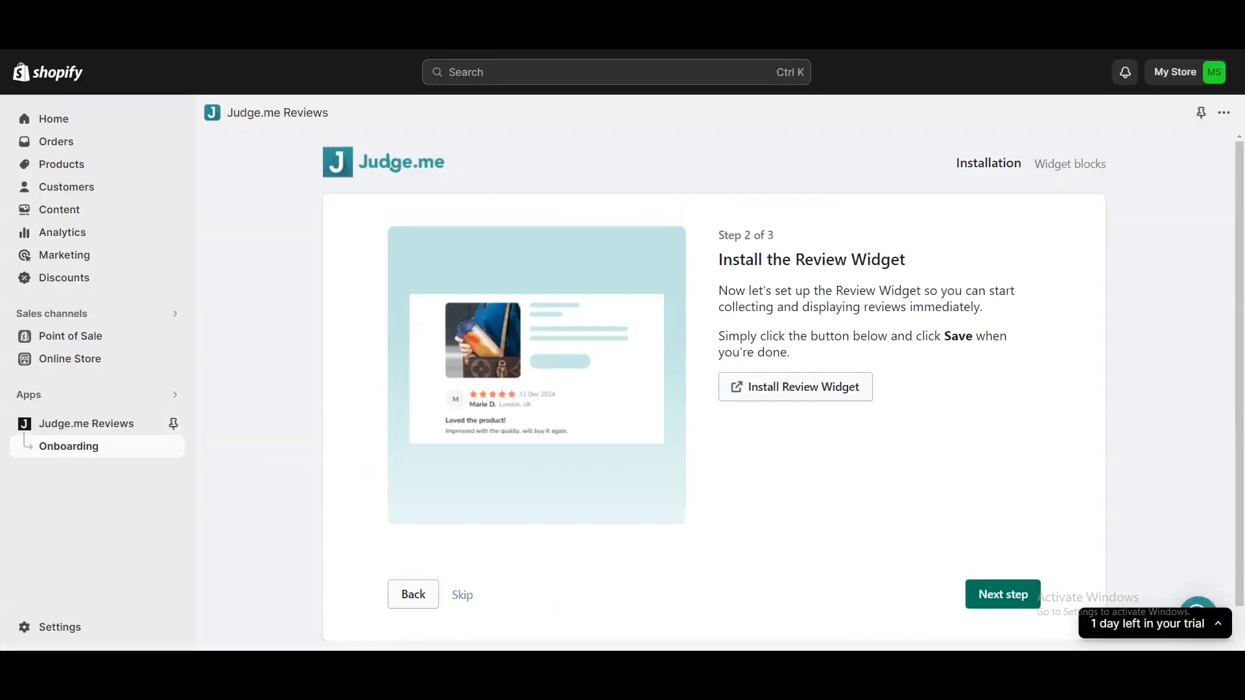
left_click(1002, 594)
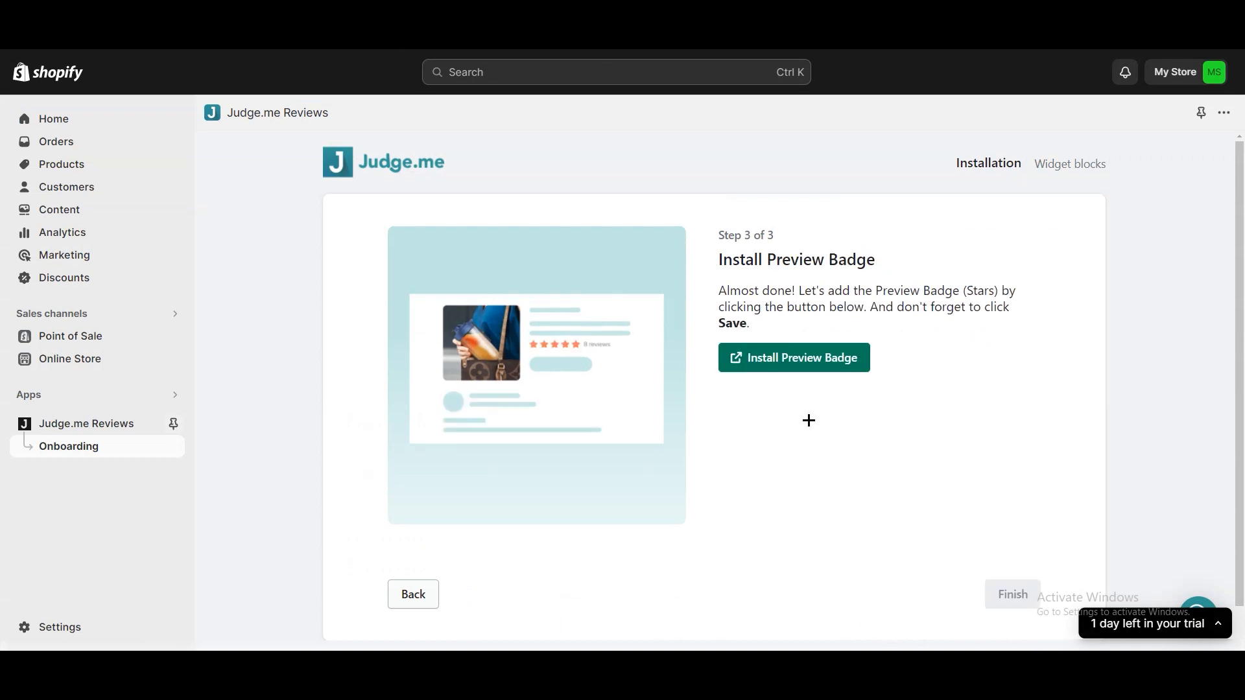
- Install the star ratings Preview Badge in the product template, save the theme, and finish the Judge.me setup
left_click(780, 368)
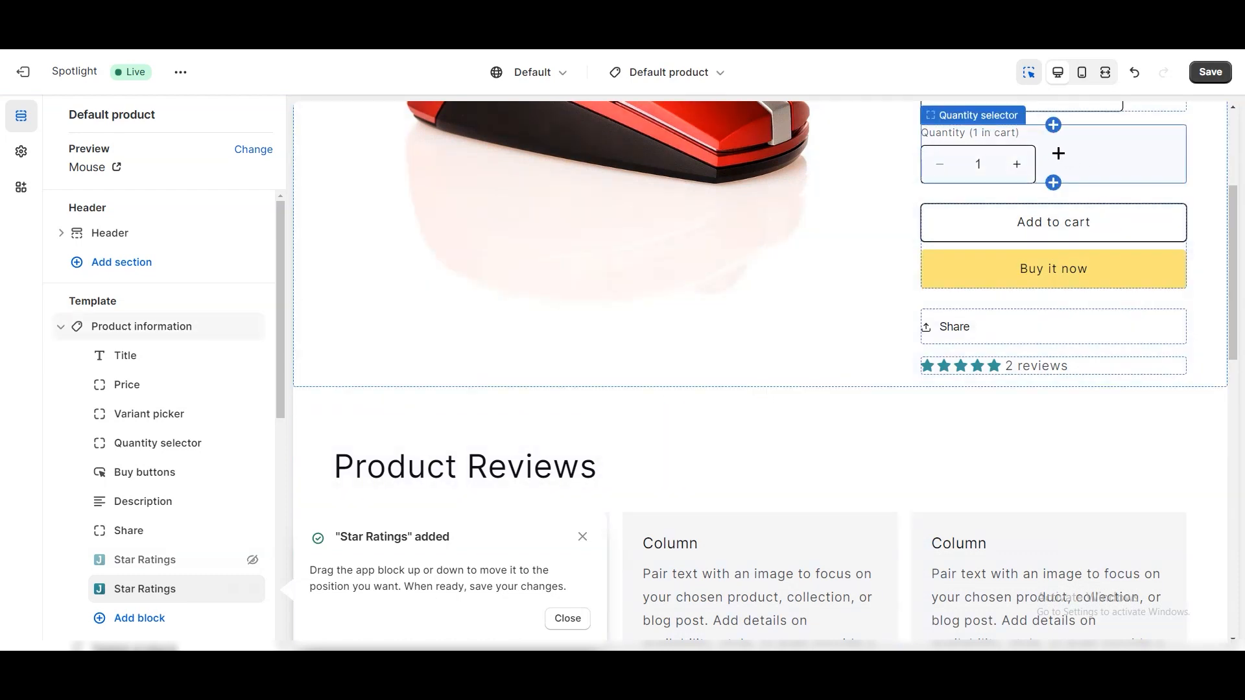
key("ctrl+s")
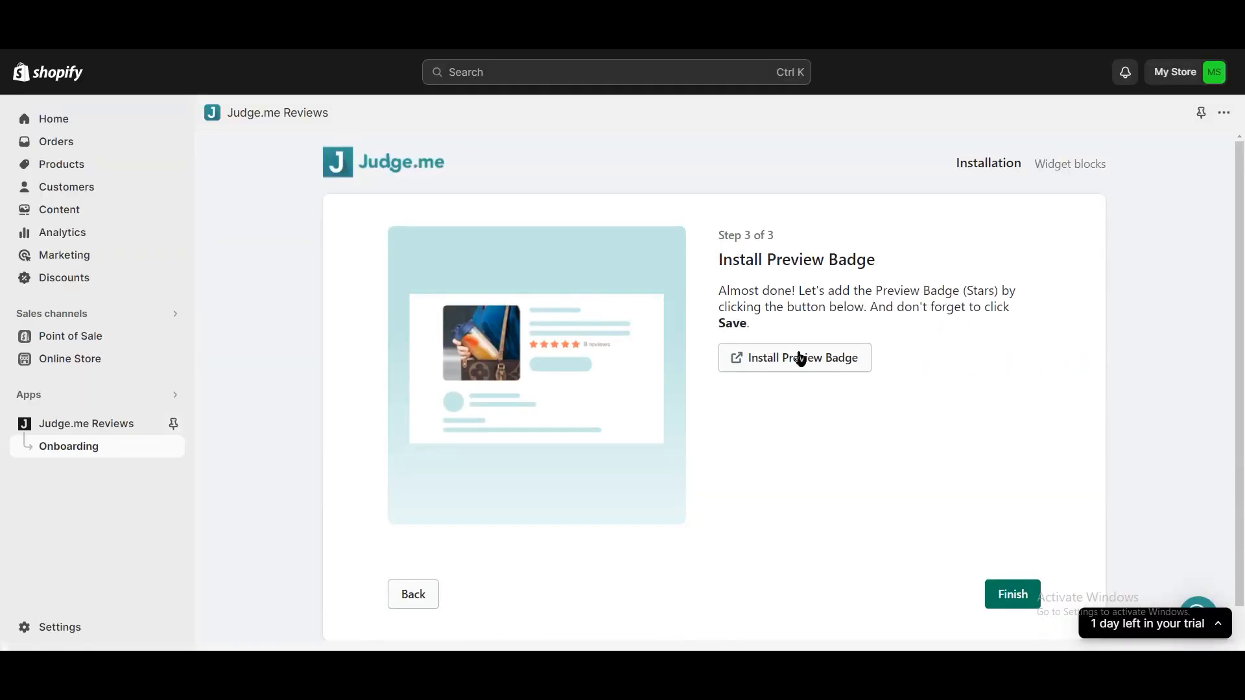
left_click(1009, 595)
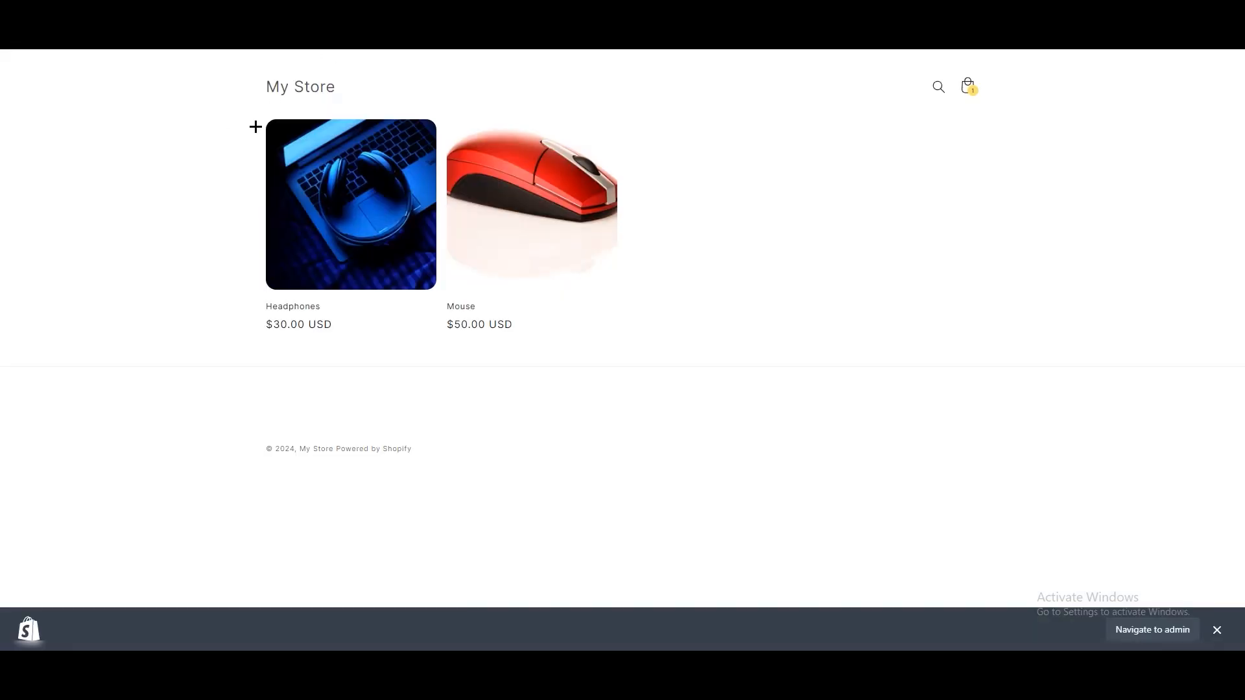
- Open the Mouse product page in the storefront and start a five-star customer review
left_click(506, 239)
scroll(520, 410, "down", 5)
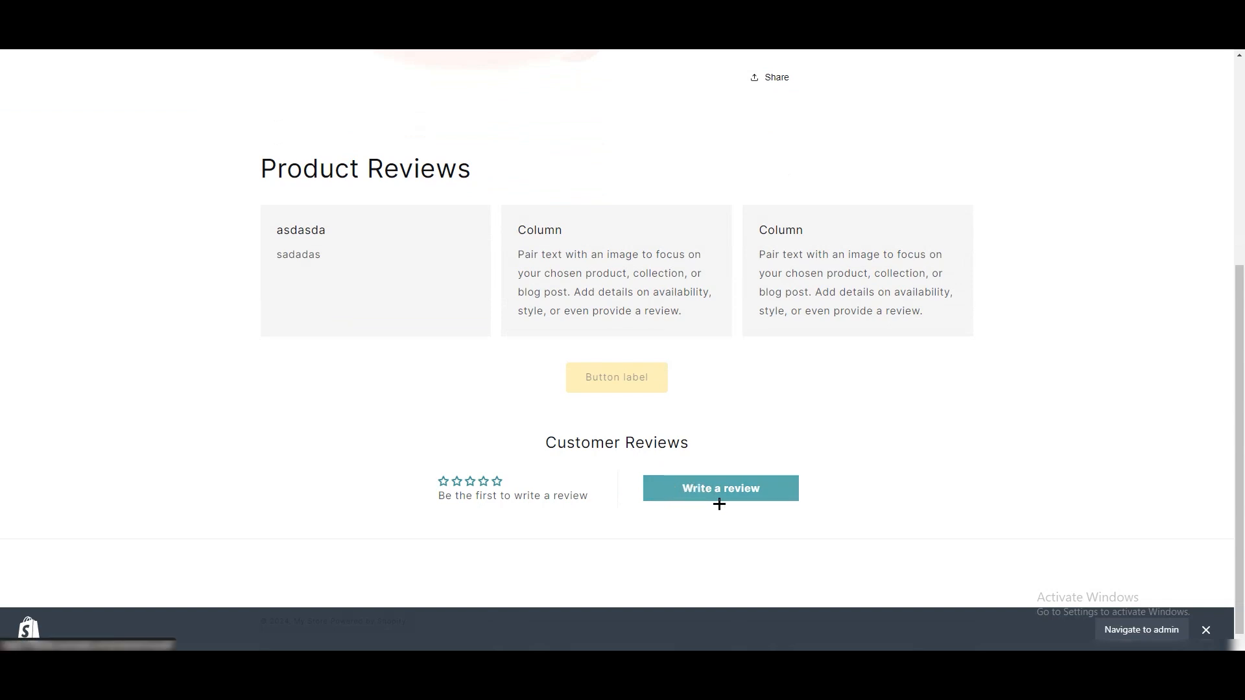
left_click(691, 497)
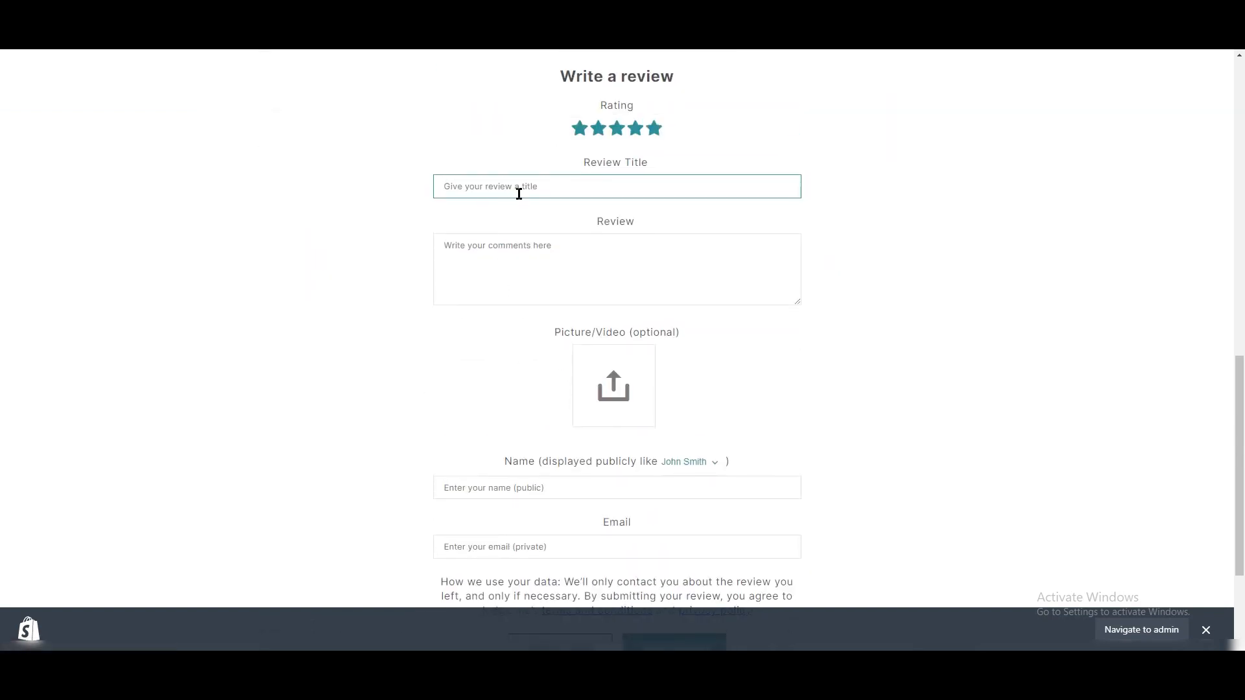
- Title the review "Perfect" and use the same word as the review comment
type("Perfe")
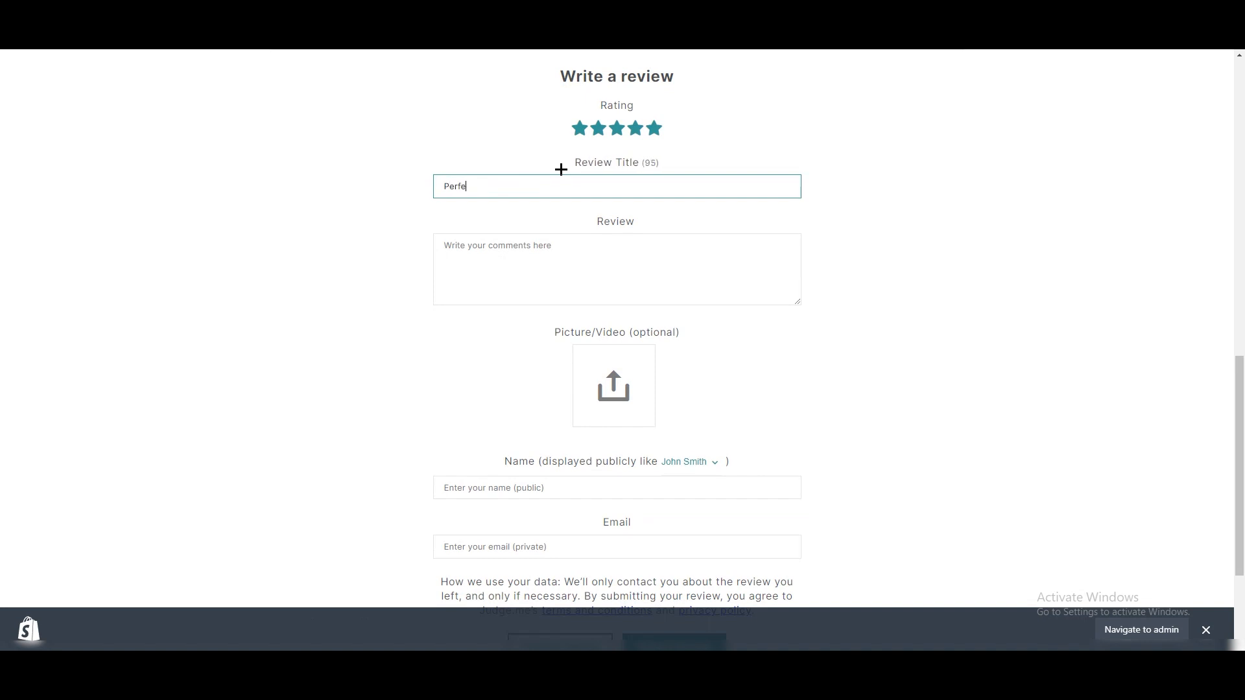
type("ct")
key("ctrl+a")
key("ctrl+c")
left_click(471, 278)
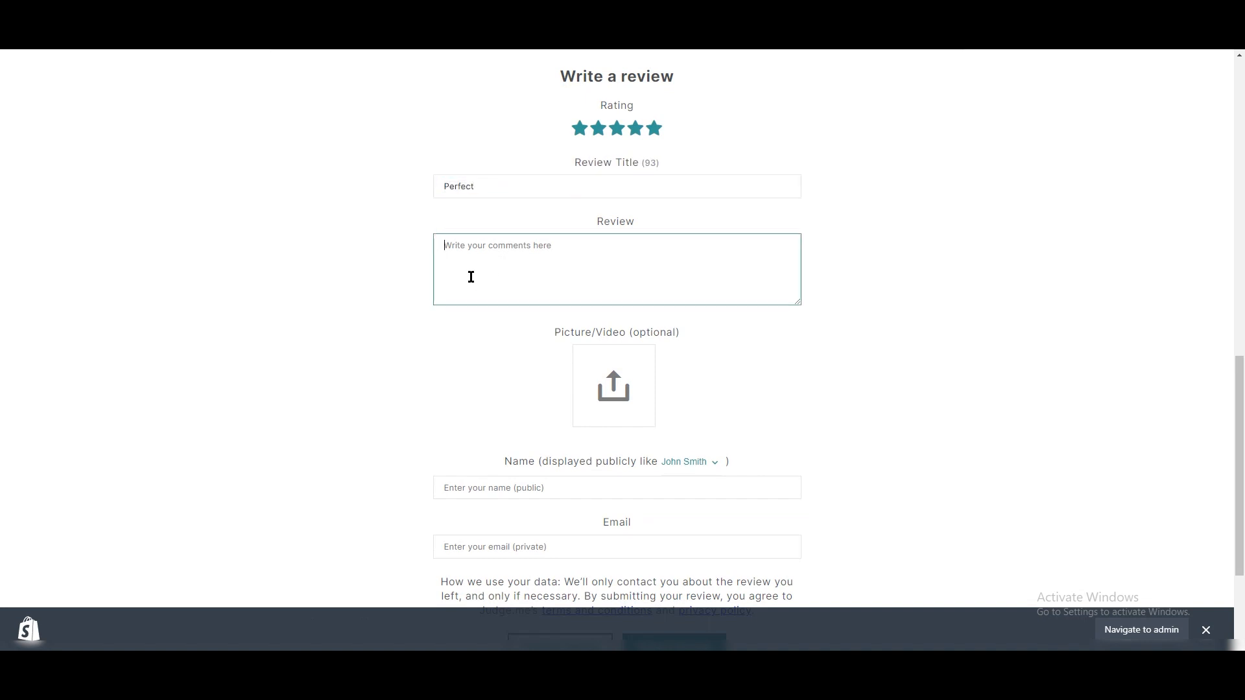
key("ctrl+v")
- Fill in the reviewer's name and e-mail address and submit the review
left_click(577, 486)
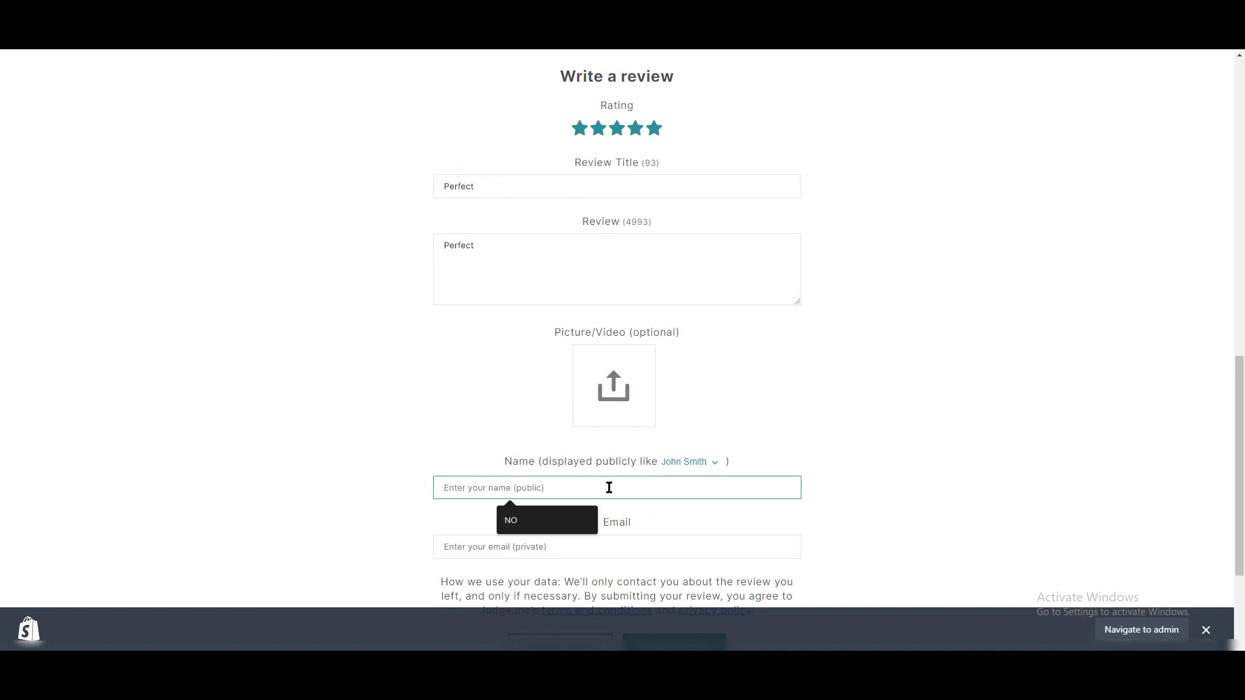
type("john")
scroll(654, 438, "down", 3)
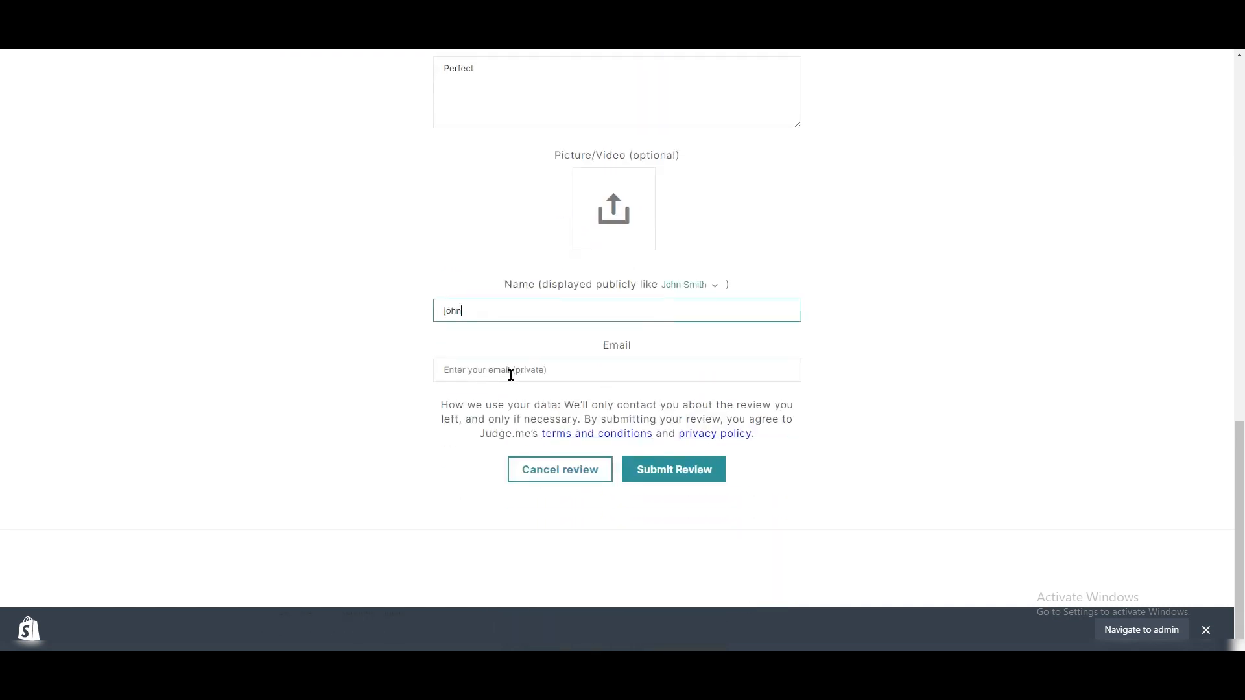
left_click(563, 372)
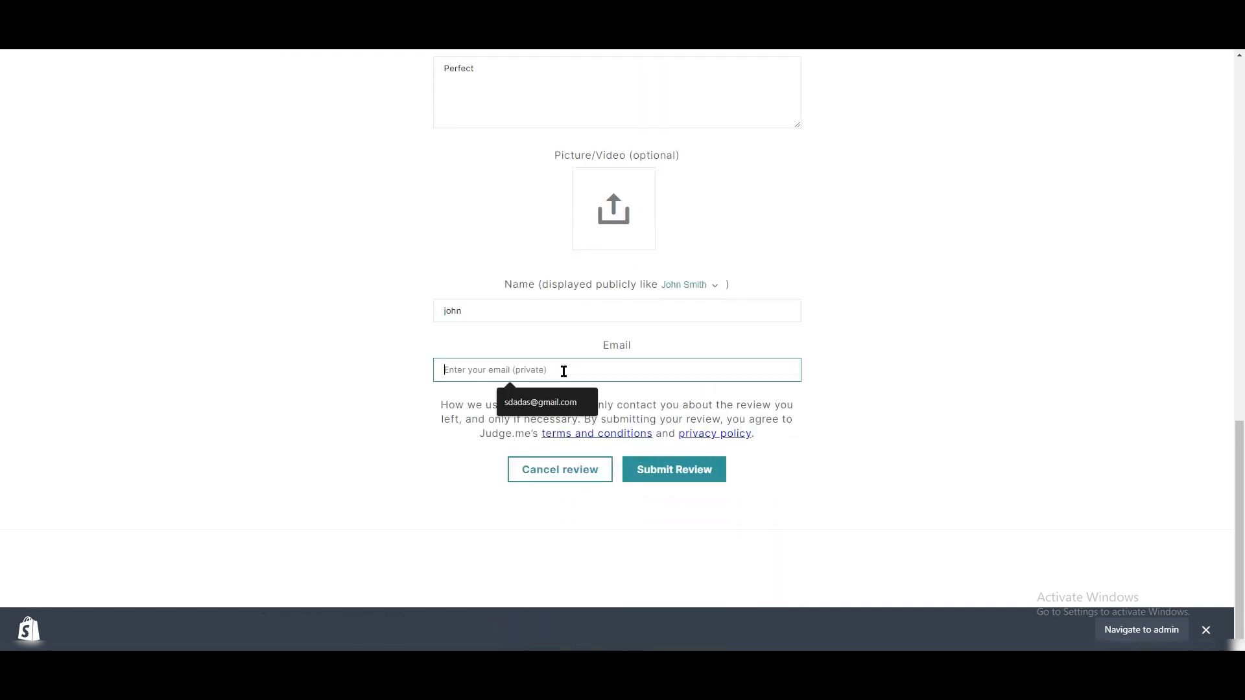
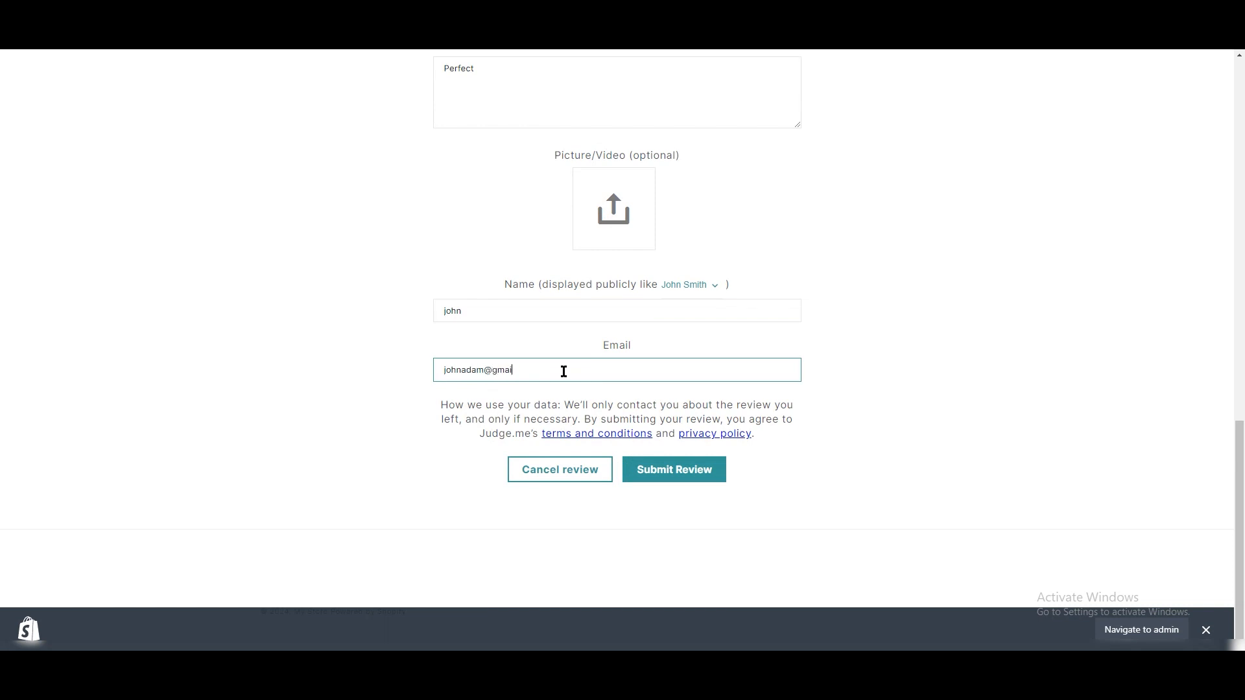
left_click(655, 478)
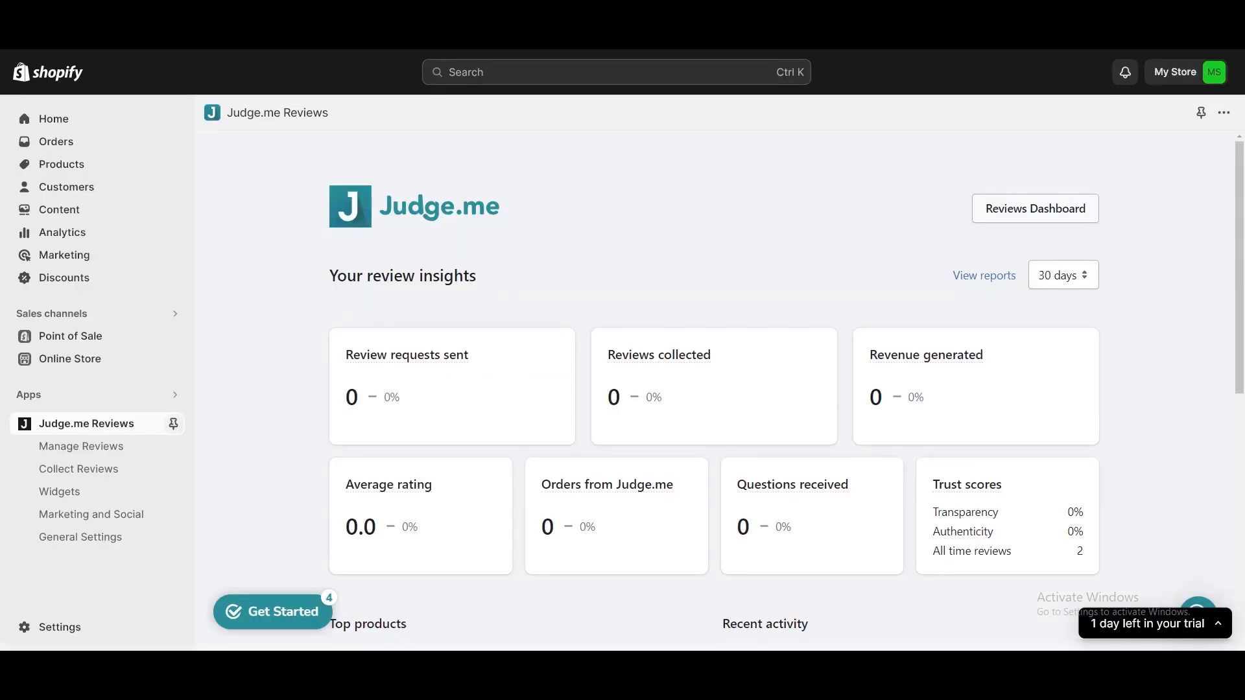
- Refresh the Judge.me review insights and open the list for managing customer reviews
key("F5")
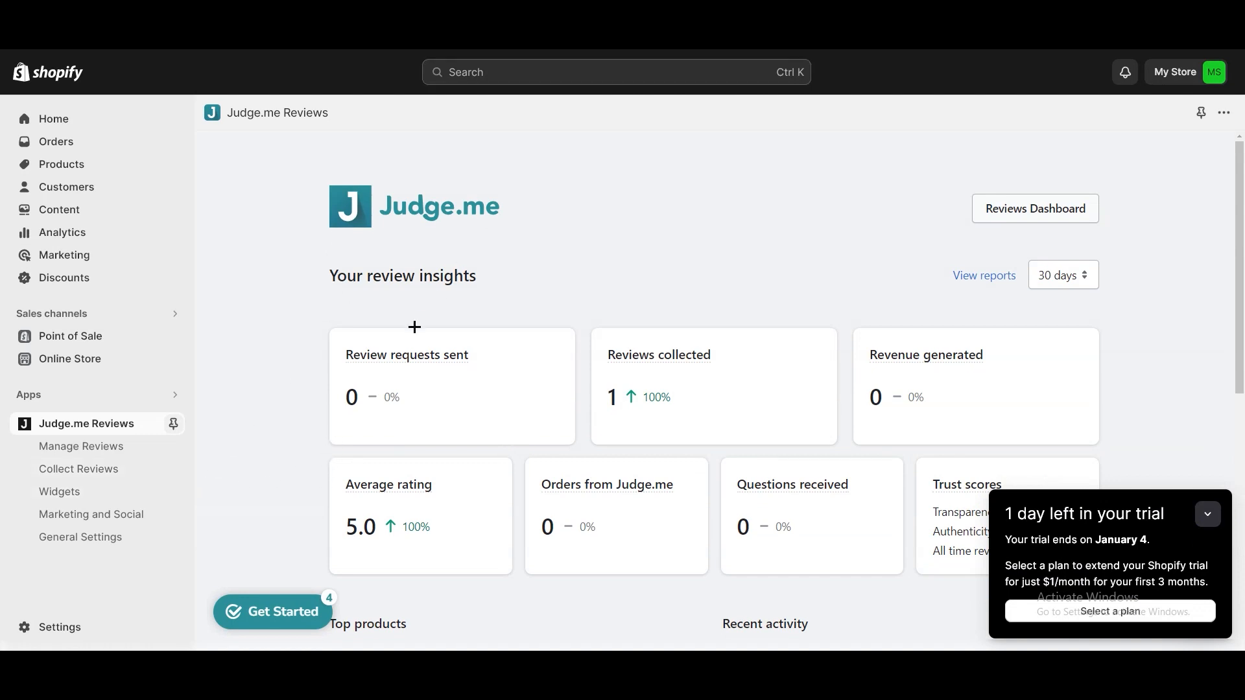
left_click(109, 451)
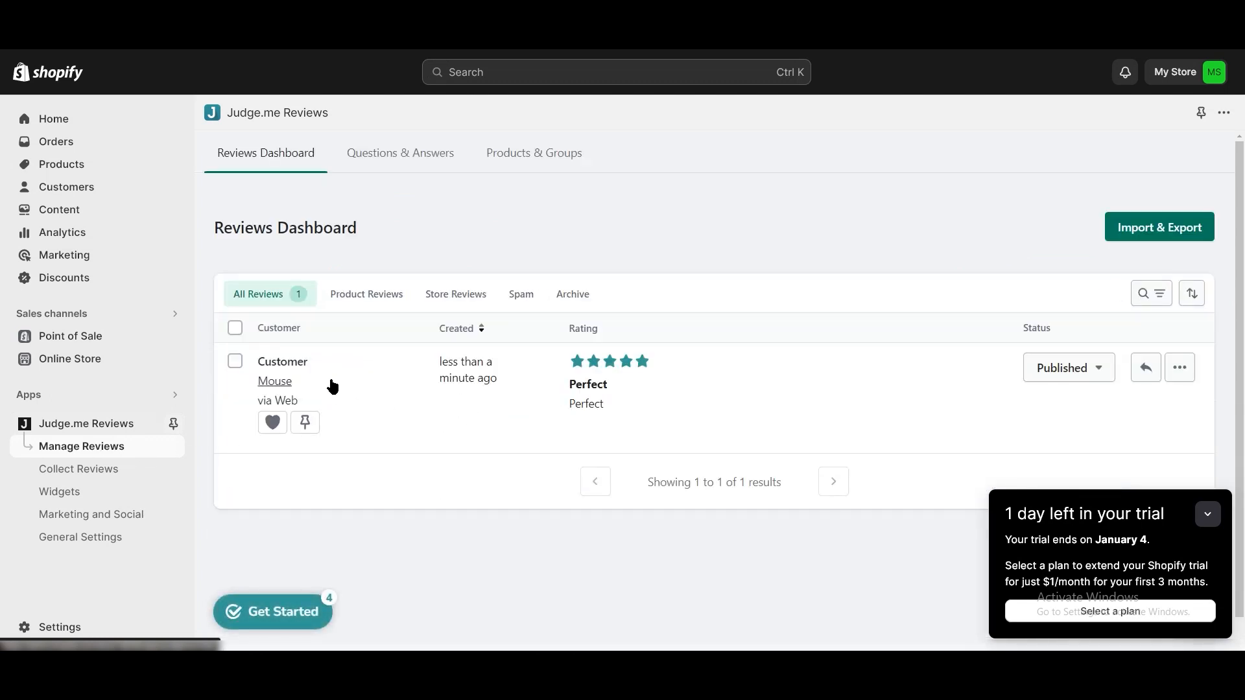
- Collapse the trial notice, then select the five-star Mouse review in the reviews dashboard and publish it
left_click(233, 364)
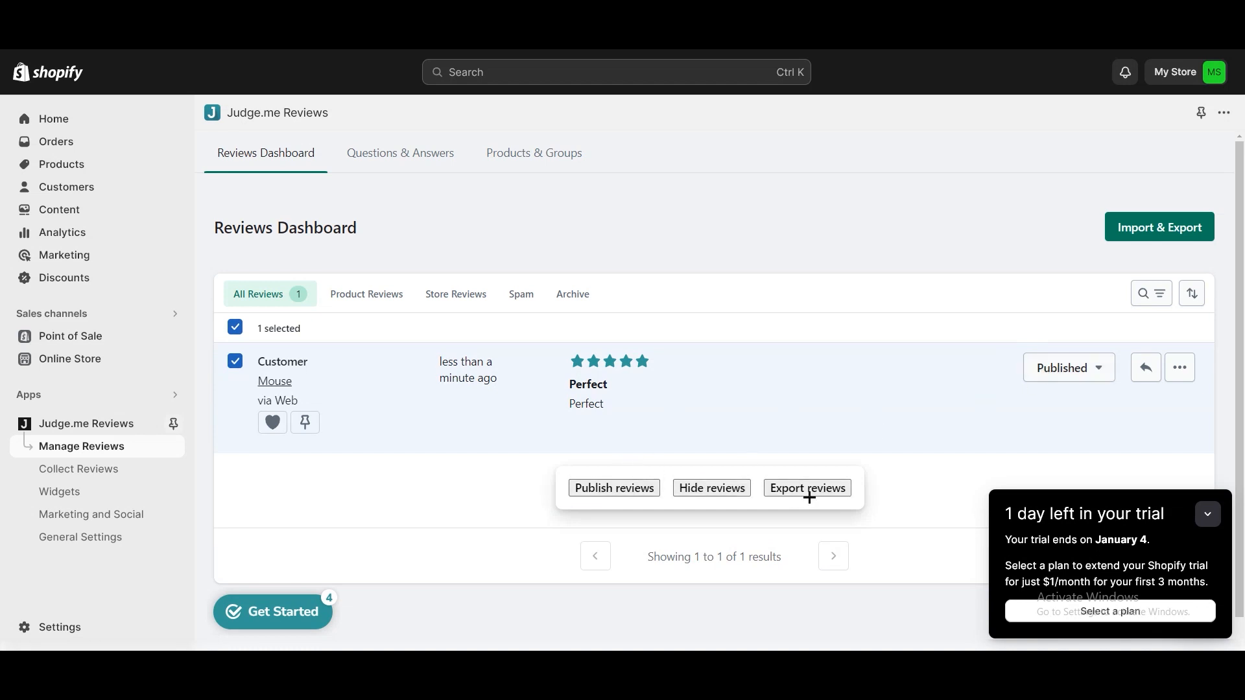
left_click(234, 364)
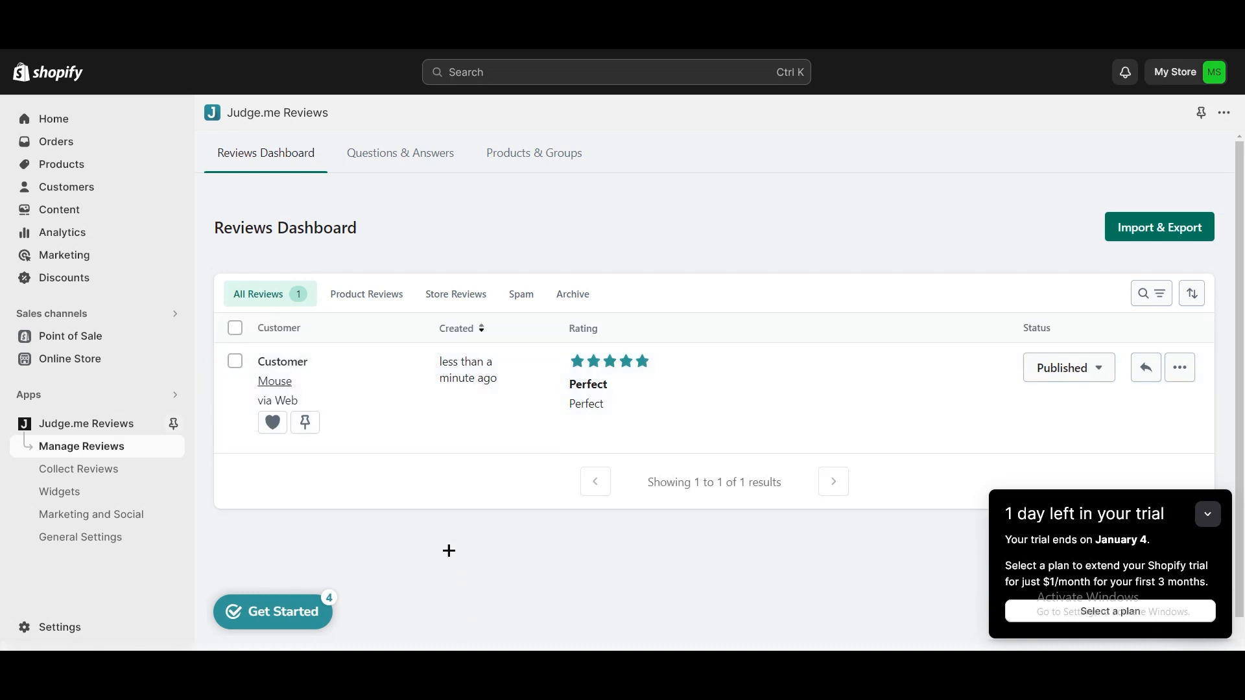
left_click(1206, 515)
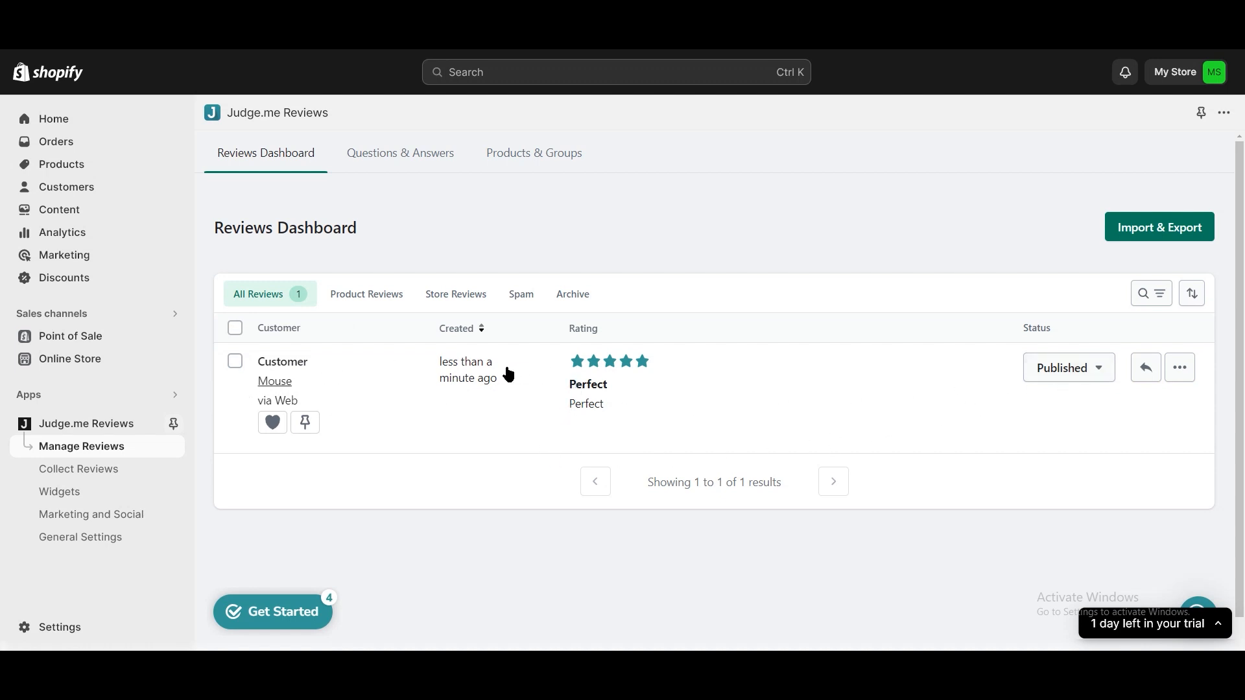
left_click(236, 362)
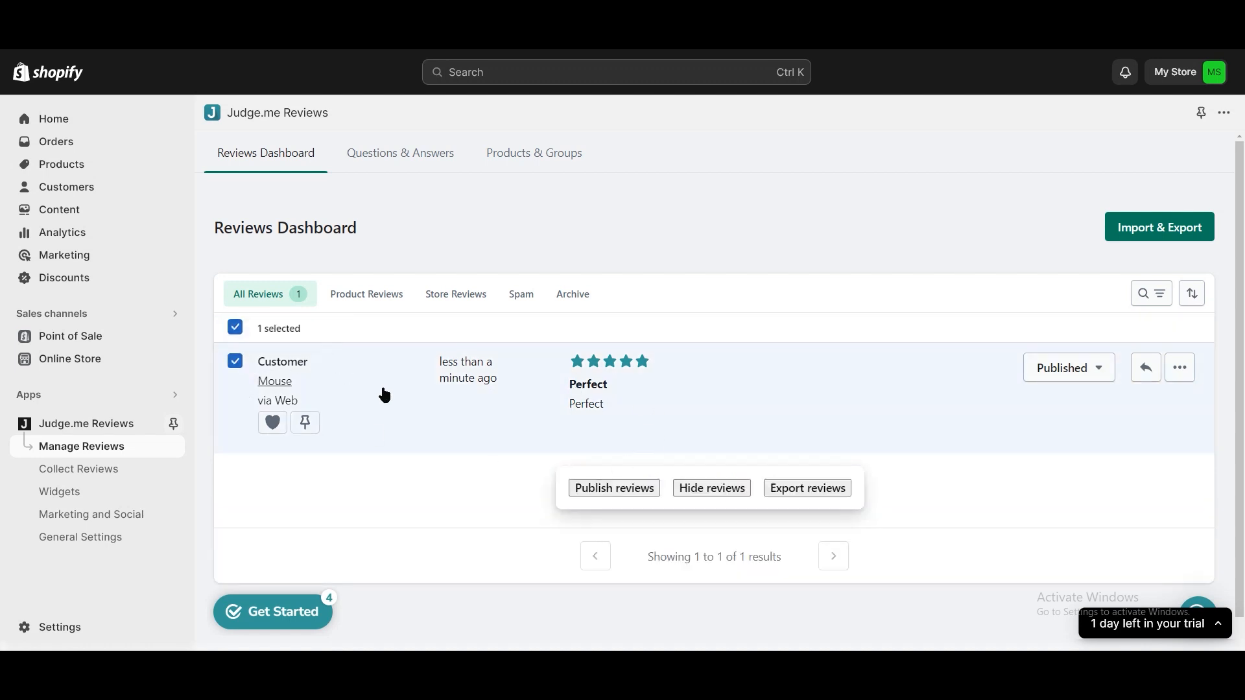
left_click(586, 486)
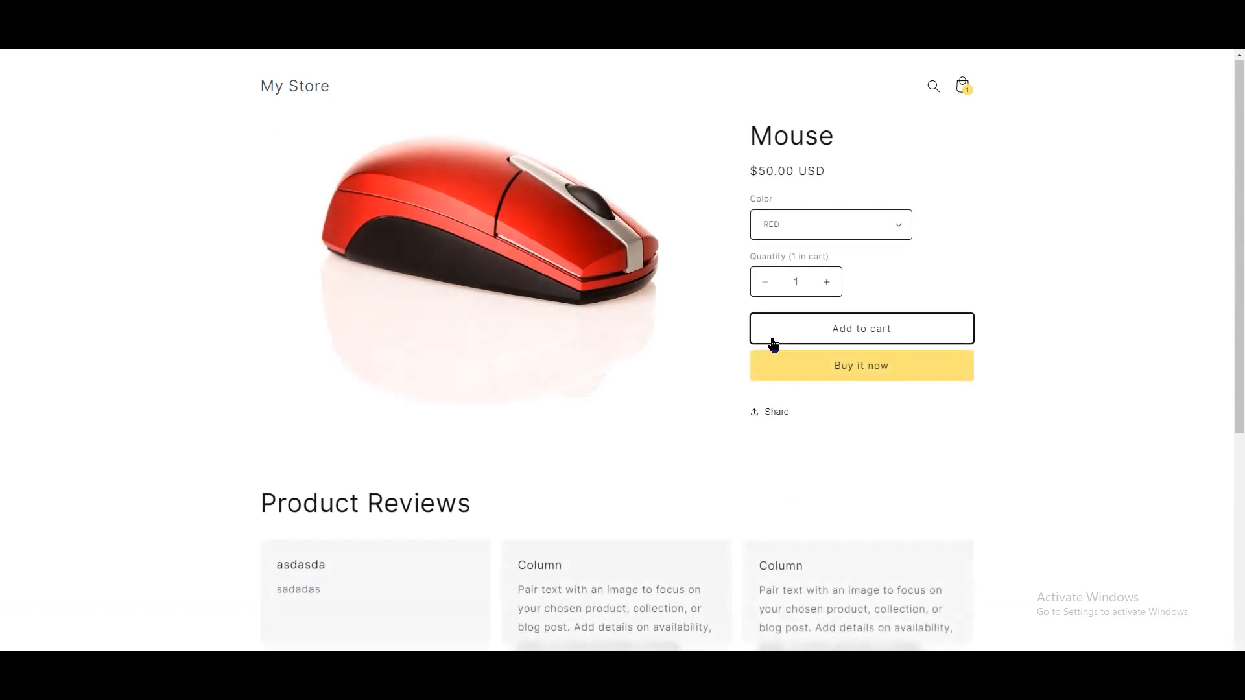
- Check the storefront's Mouse product page for the star rating and the published review in the Customer Reviews section
scroll(772, 345, "down", 8)
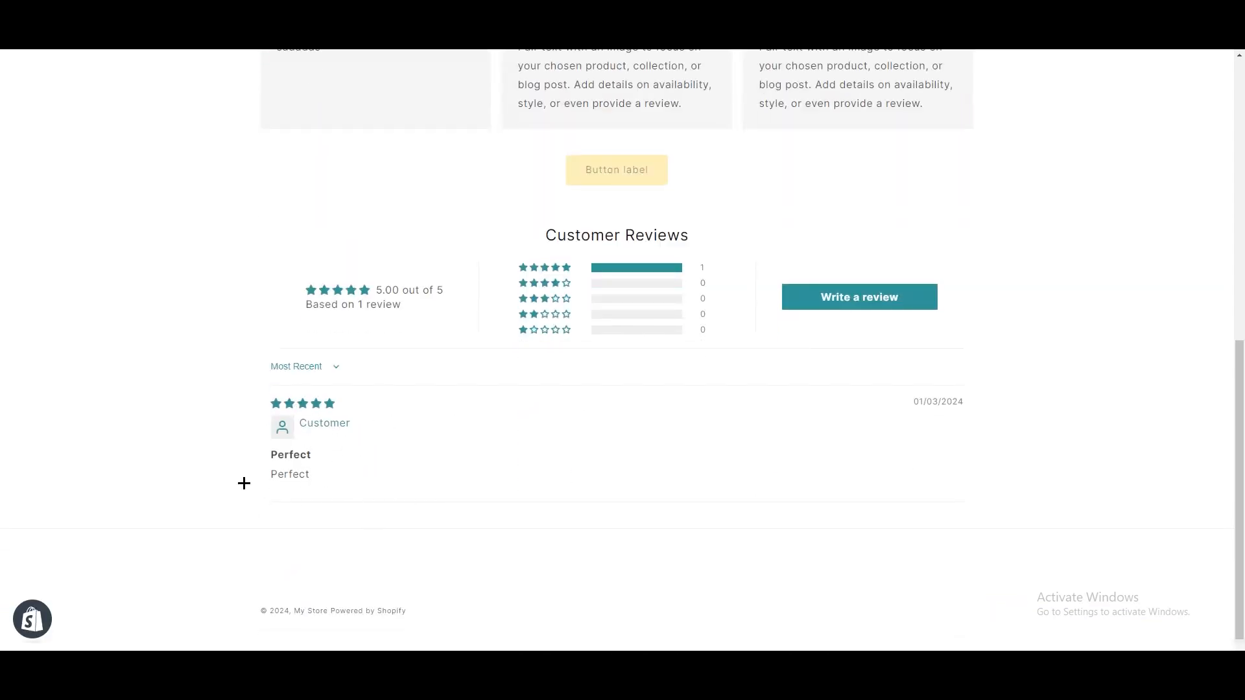
scroll(418, 538, "up", 6)
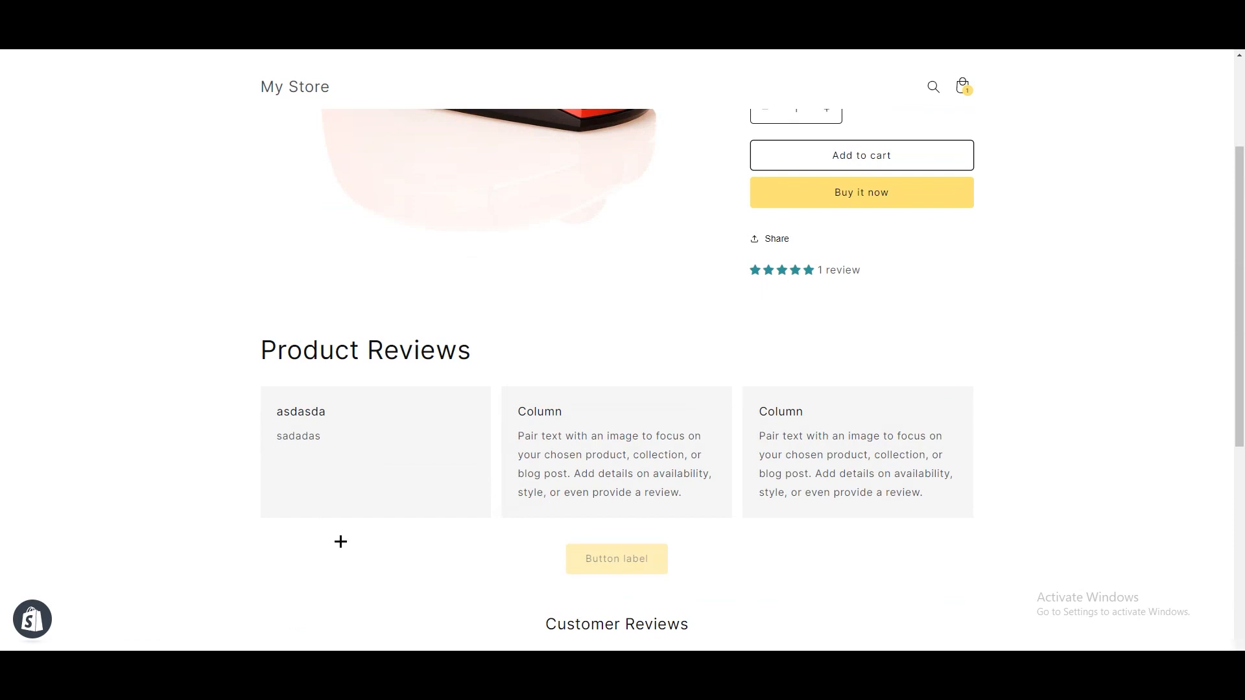
scroll(340, 542, "down", 3)
scroll(328, 511, "up", 6)
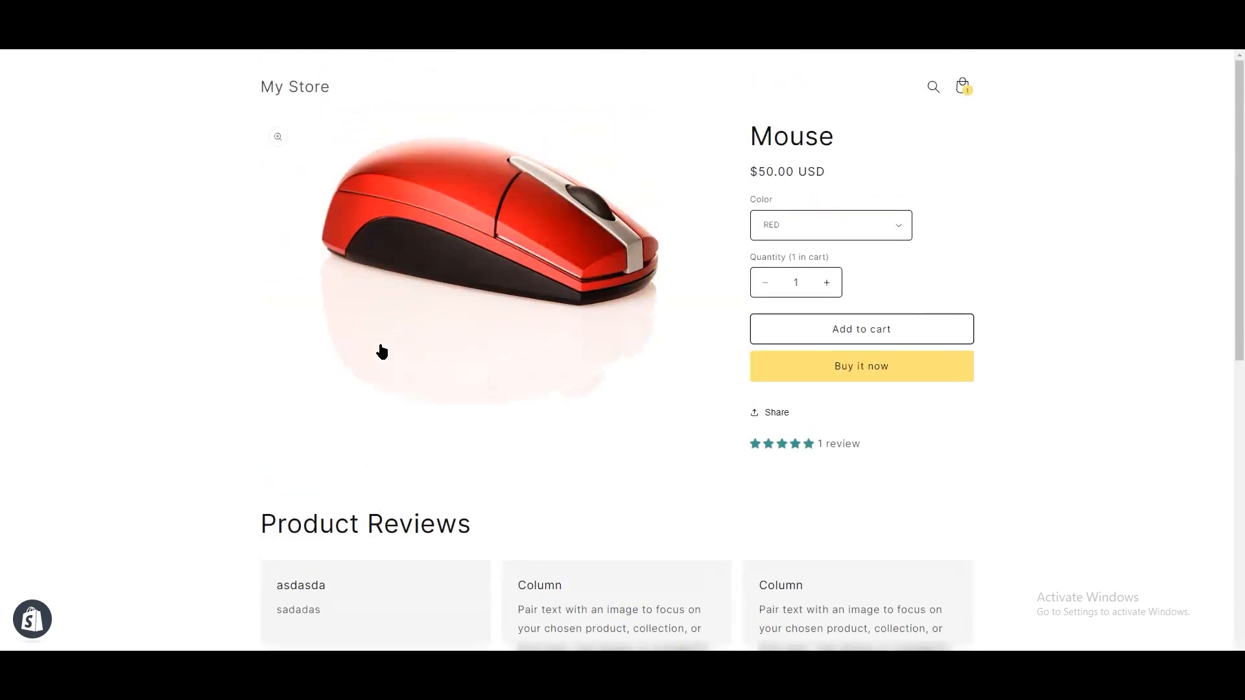